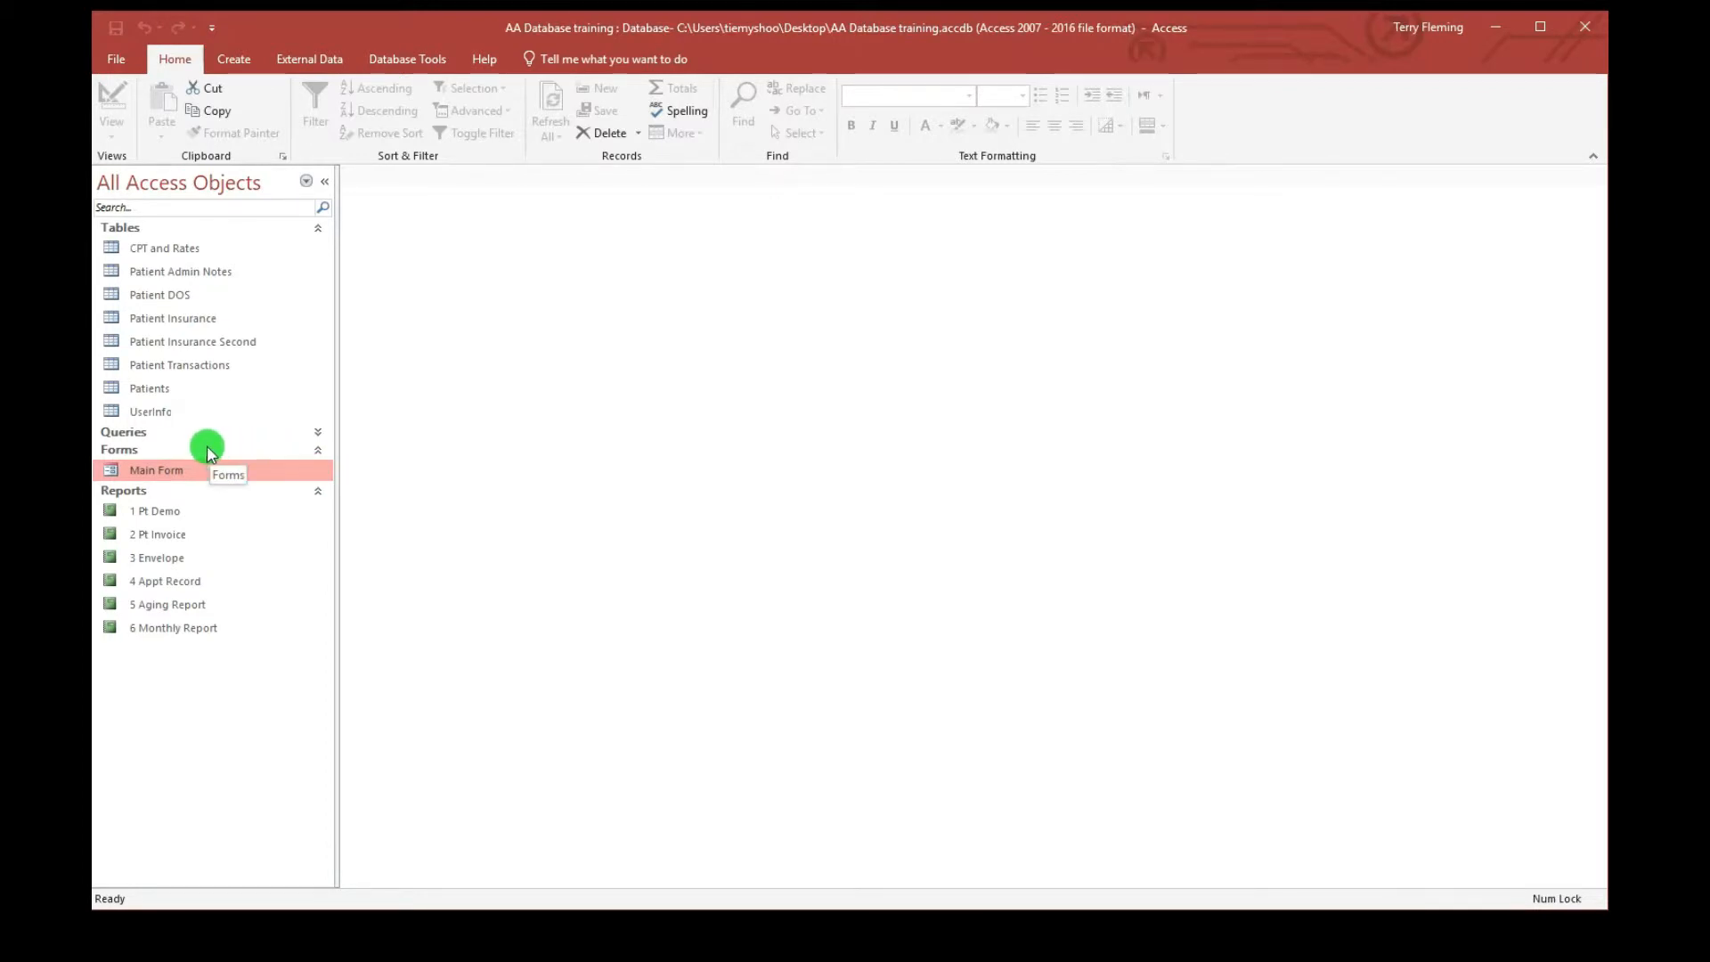
Open the Main Form, move its window up, and enlarge it slightly so the whole patient record fits
{"action": "double_click", "coordinate": [170, 474]}
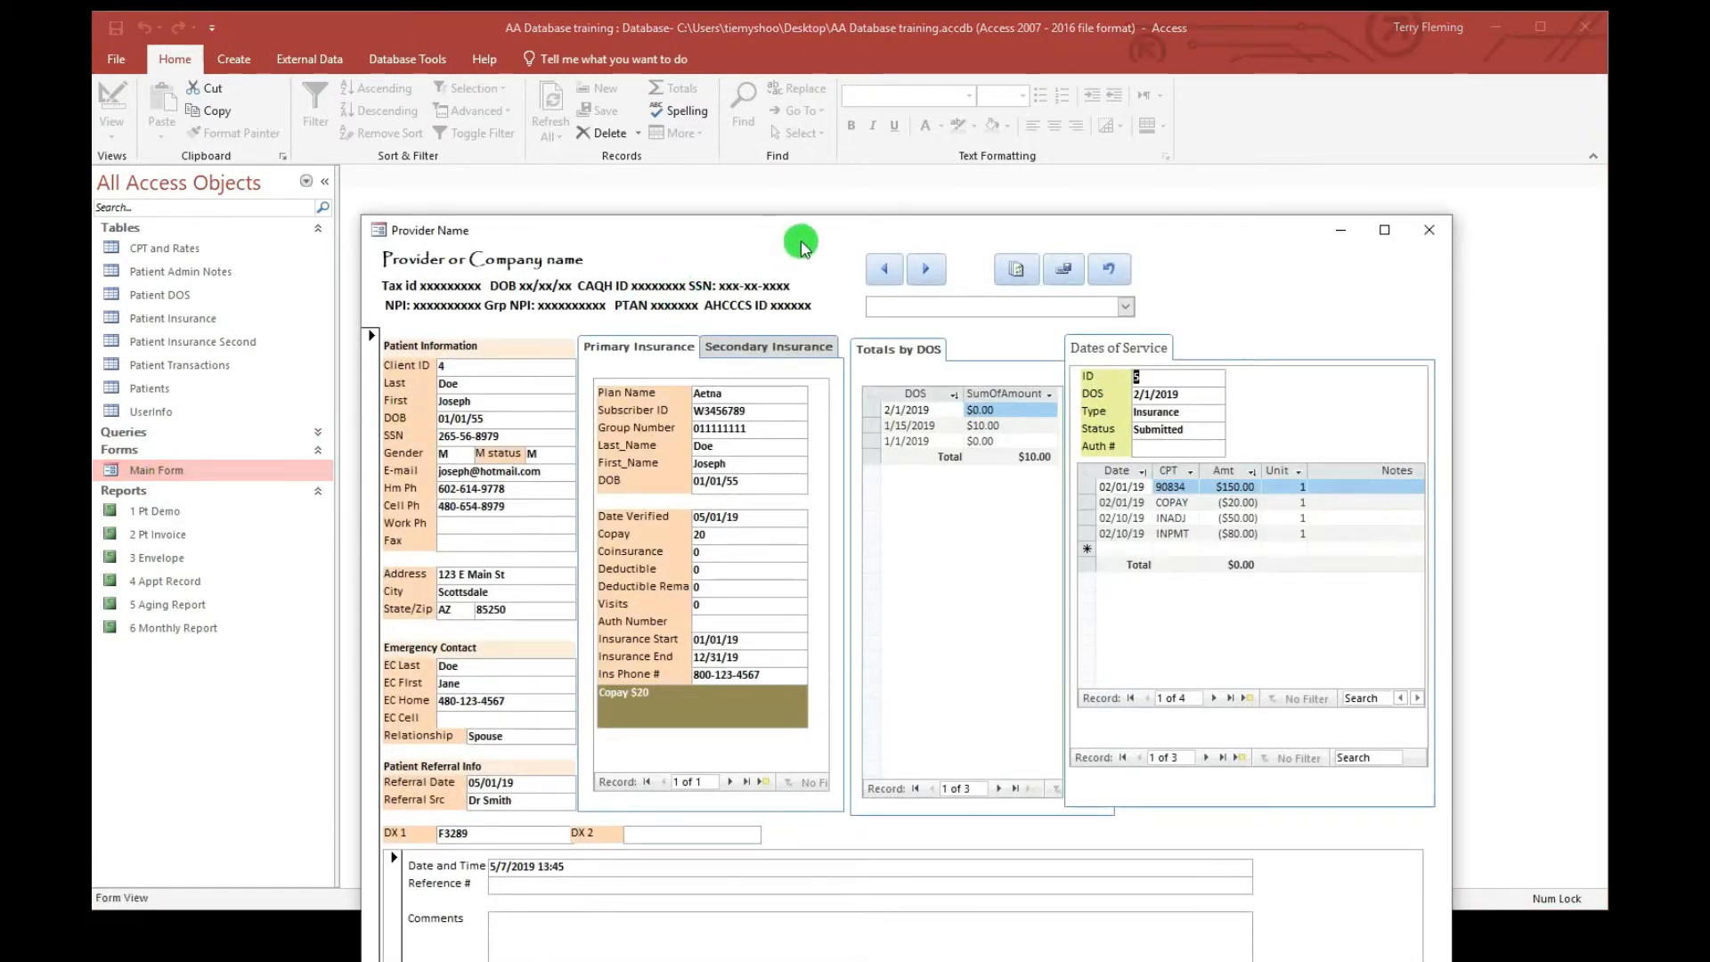
{"action": "left_click_drag", "start_coordinate": [811, 233], "coordinate": [807, 77]}
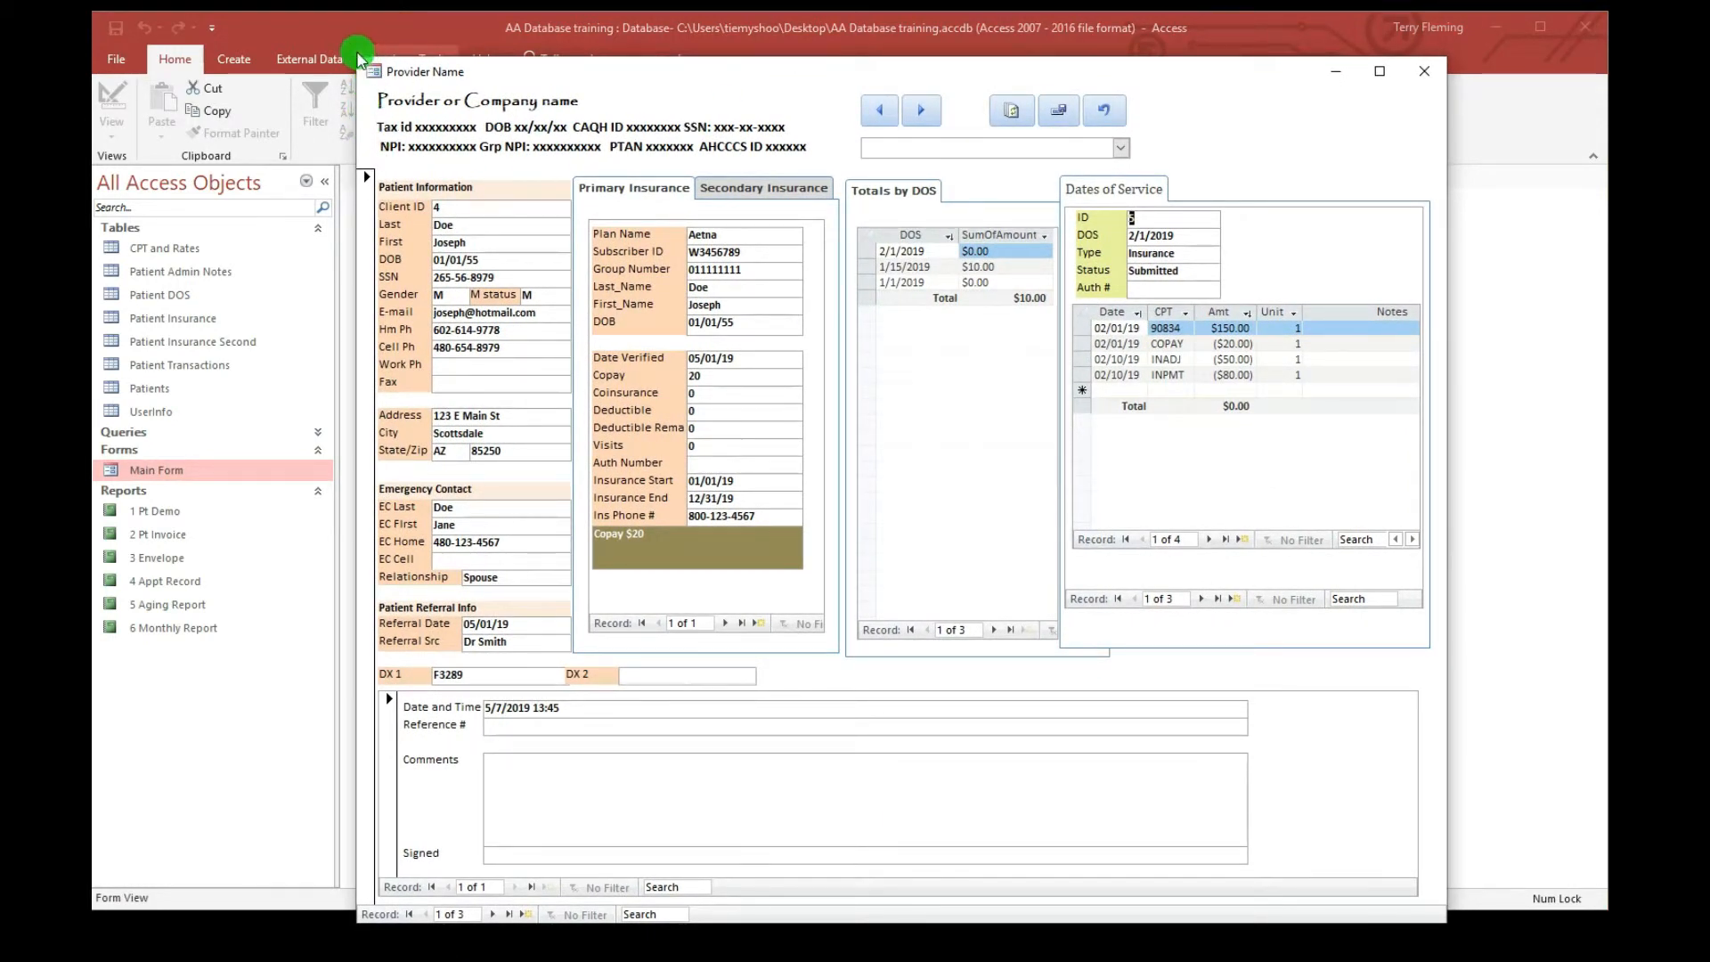
{"action": "mouse_move", "coordinate": [350, 59]}
{"action": "left_mouse_down"}
{"action": "mouse_move", "coordinate": [407, 113]}
{"action": "mouse_move", "coordinate": [337, 56]}
{"action": "left_mouse_up"}
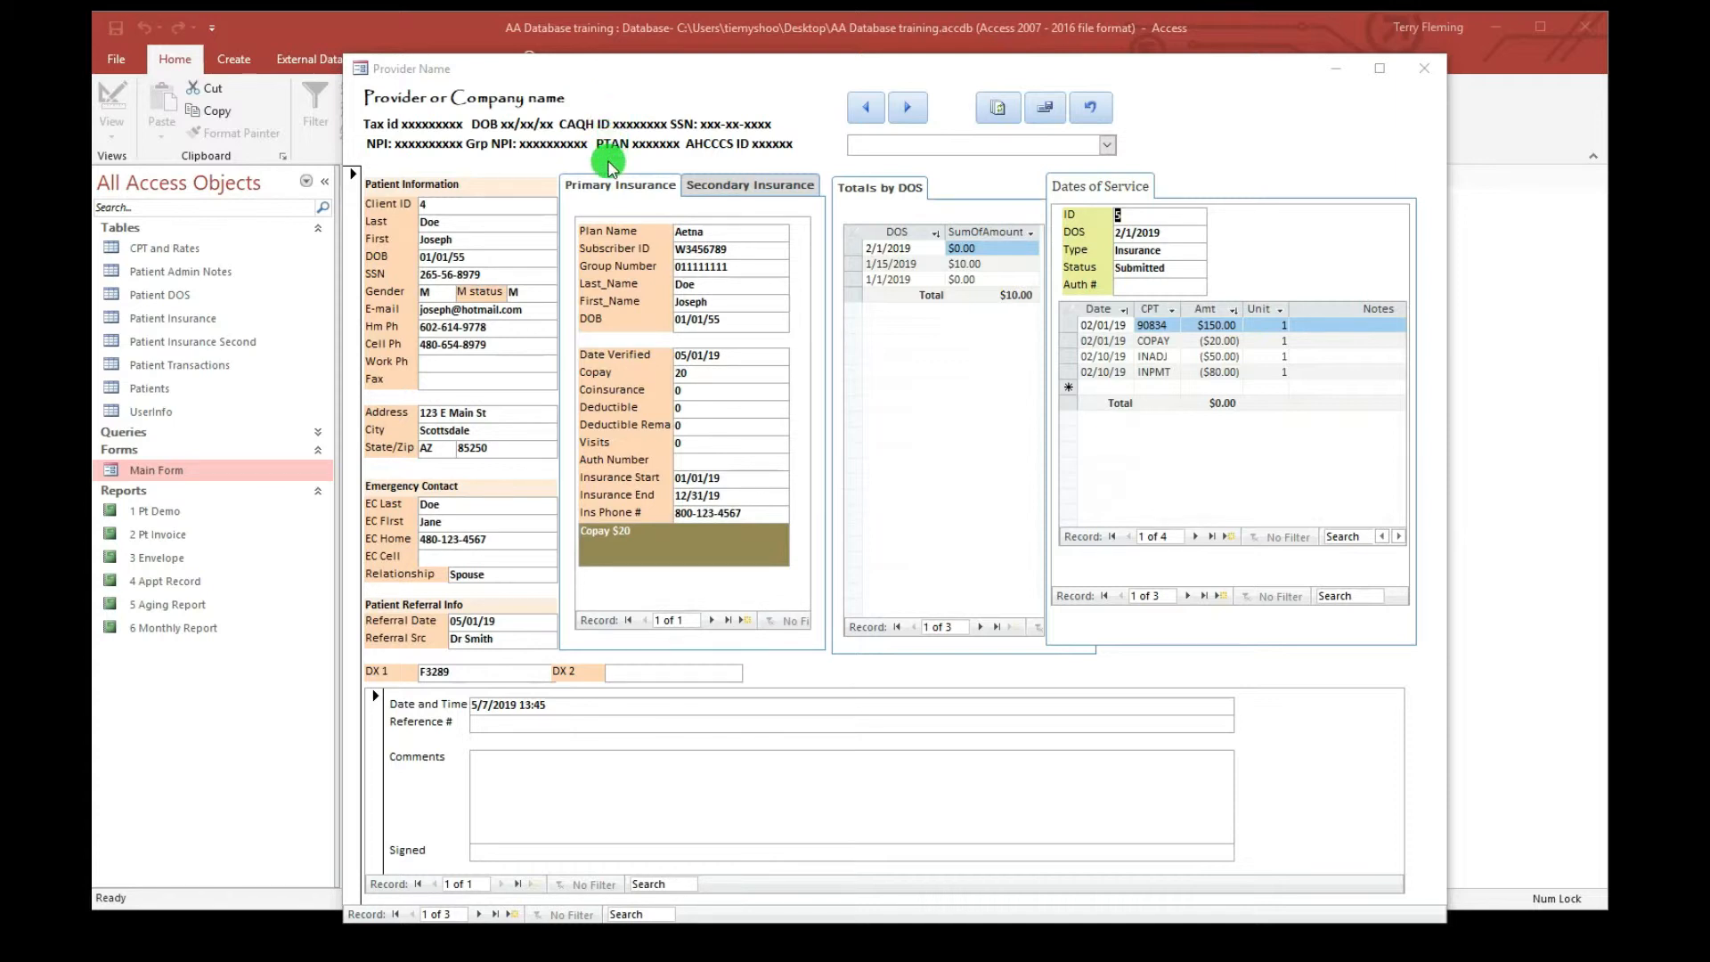
Look up the second listed patient by last name and display that patient's record in the form
{"action": "left_click", "coordinate": [862, 144]}
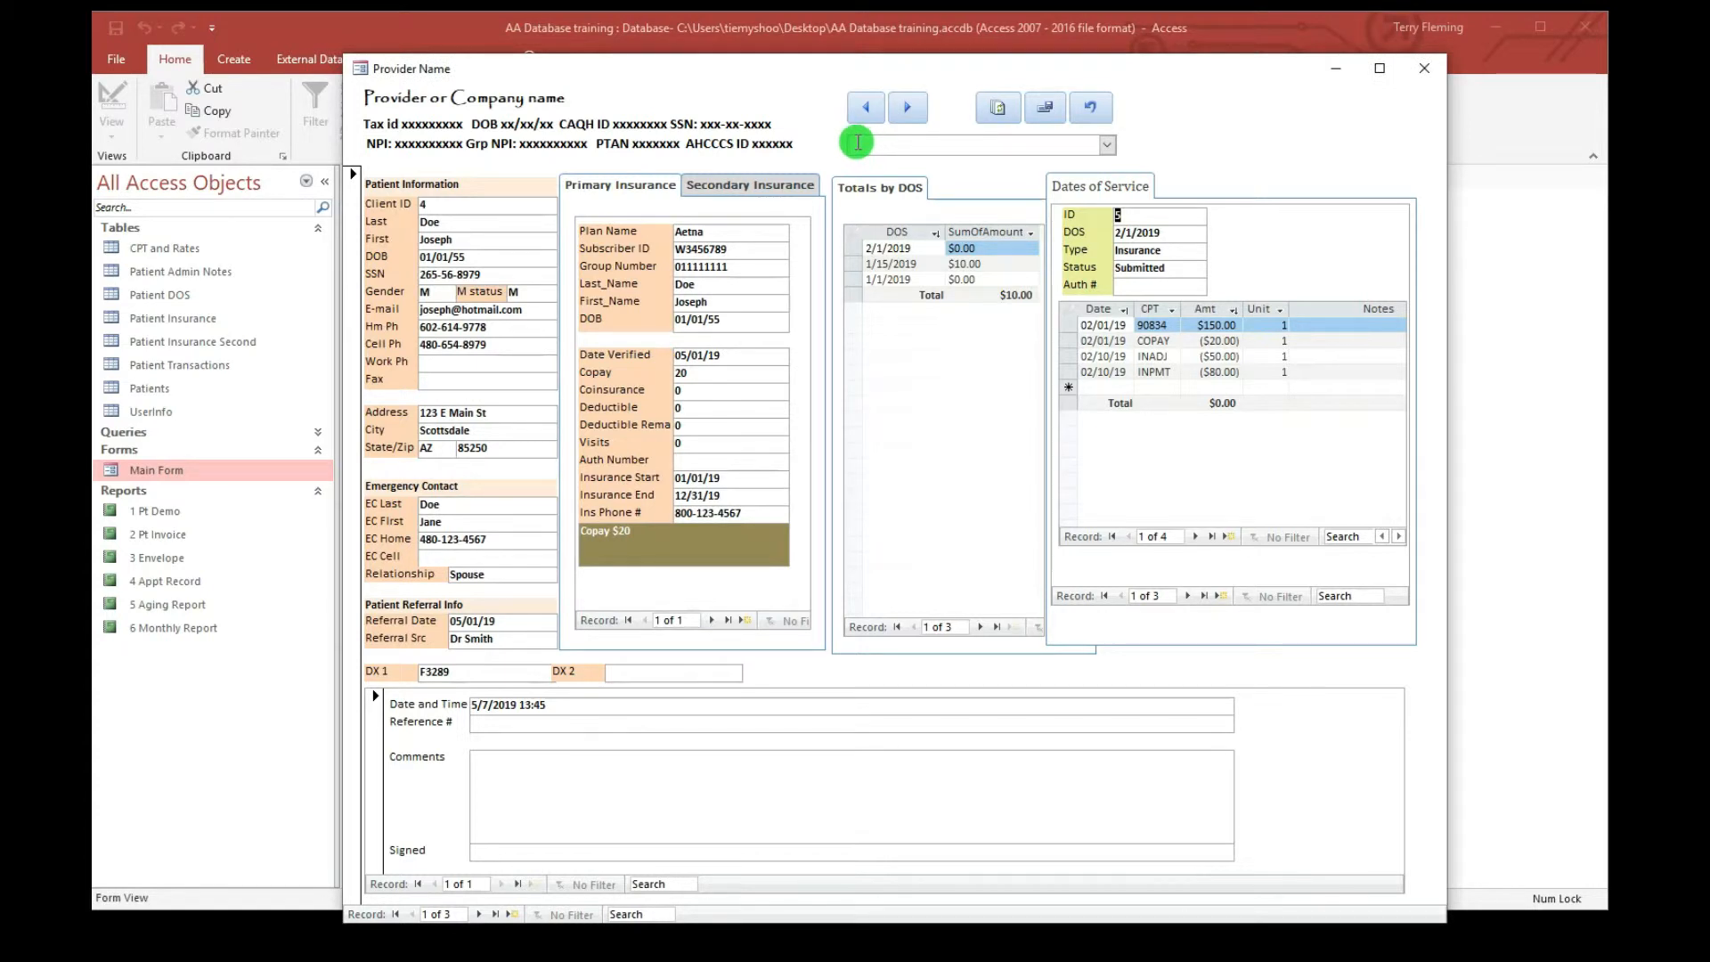
{"action": "type", "text": "Flintstone"}
{"action": "left_click", "coordinate": [1106, 147]}
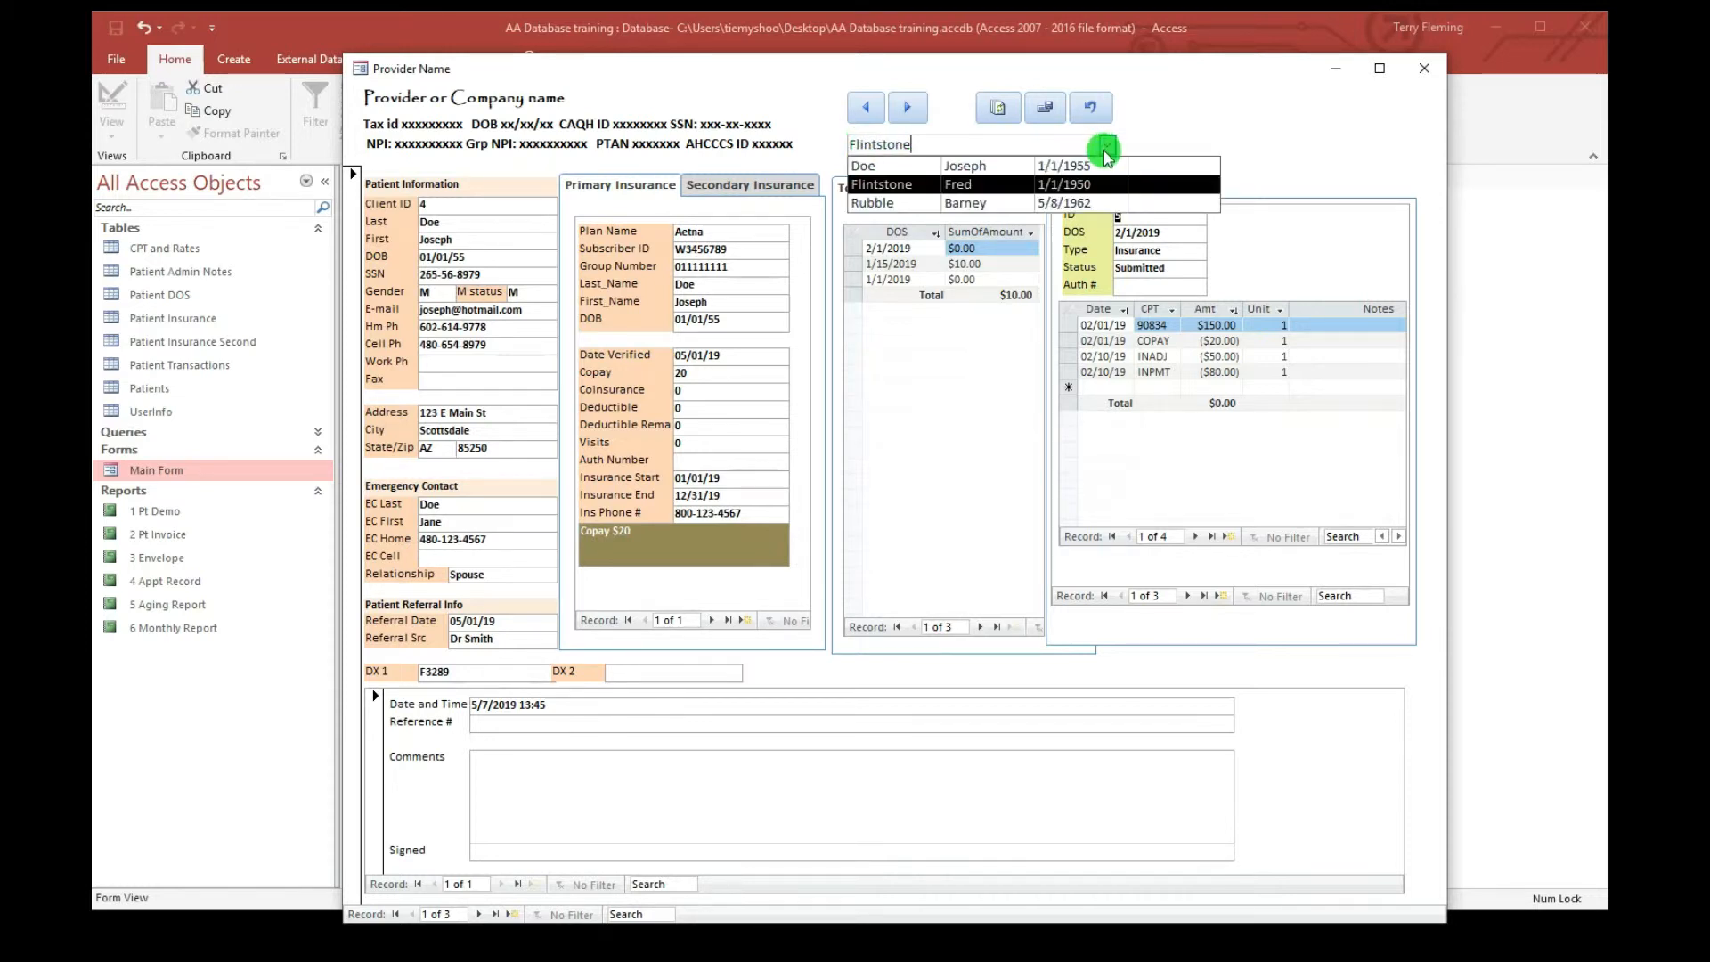
{"action": "left_click", "coordinate": [1051, 184]}
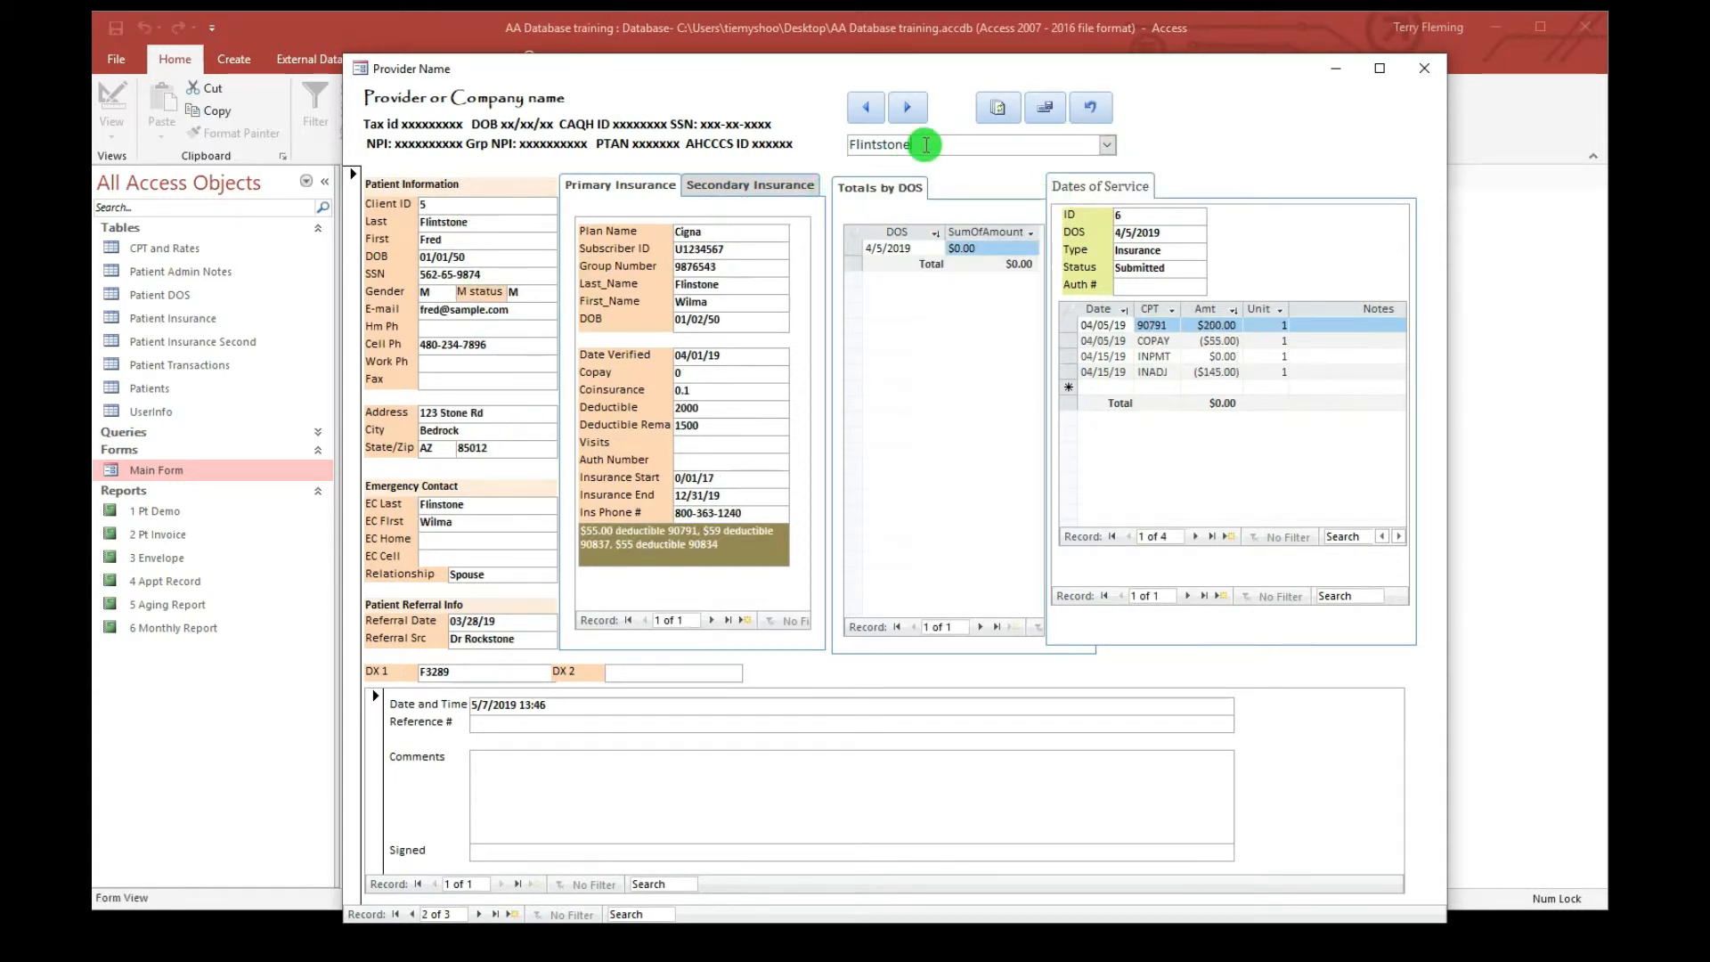
Replace the lookup name with the first listed patient's last name and bring up that patient's record
{"action": "left_click_drag", "start_coordinate": [926, 144], "coordinate": [814, 152]}
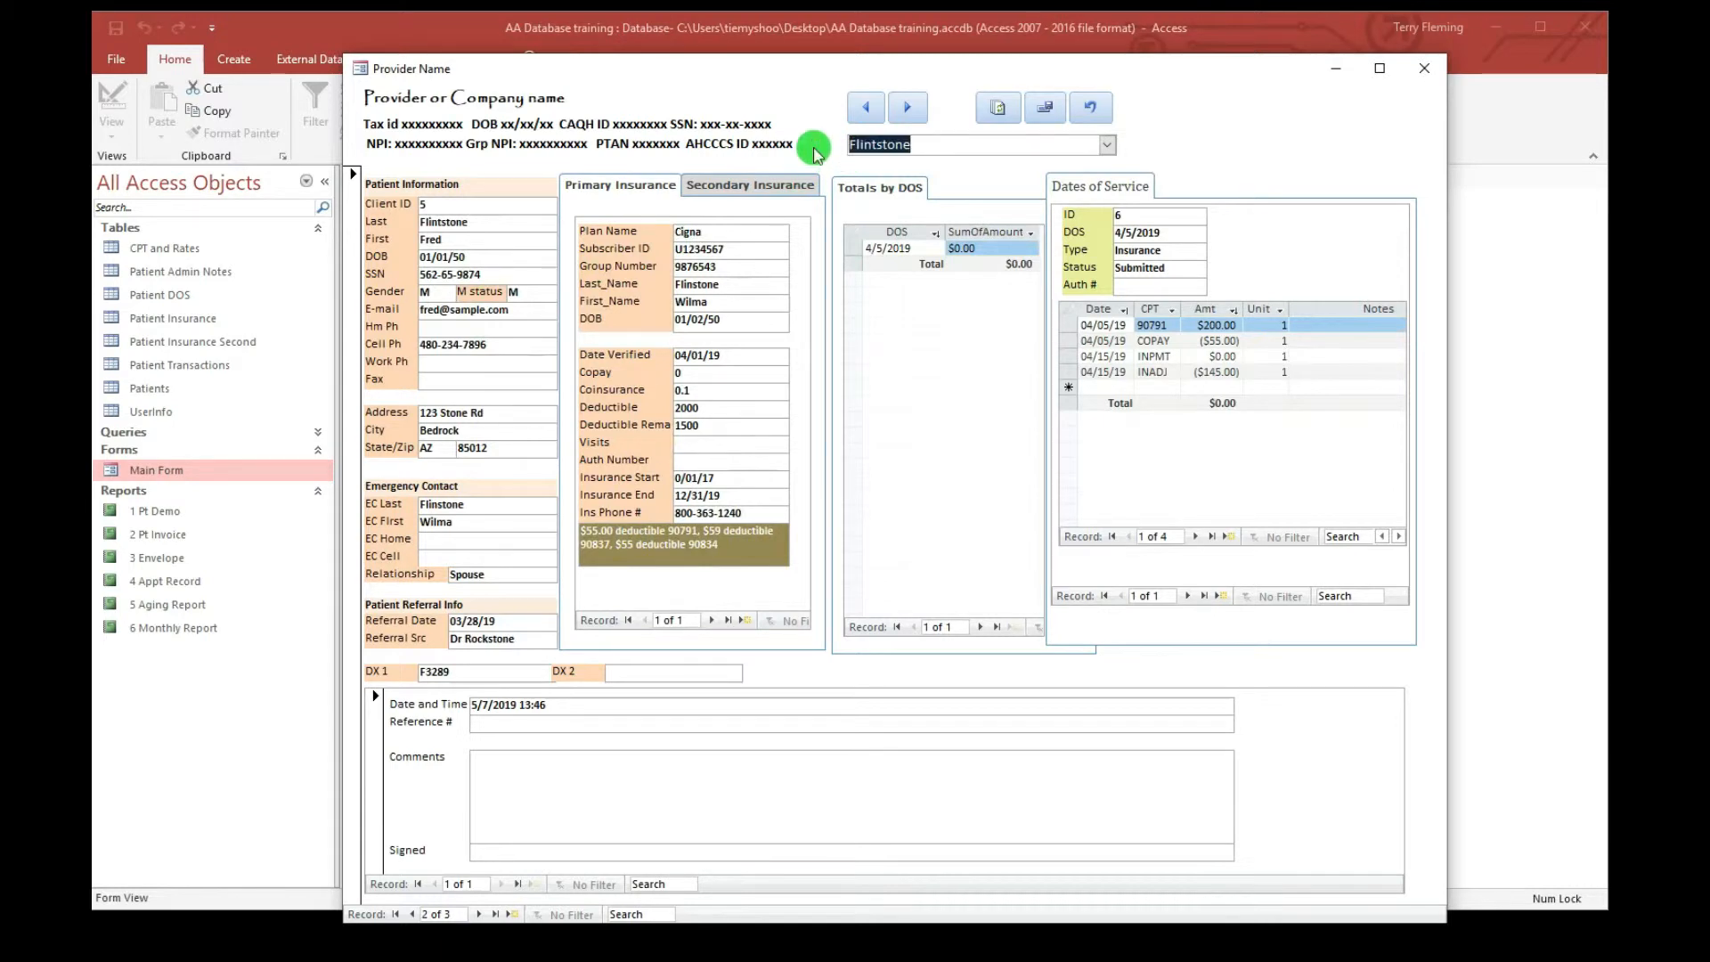
{"action": "type", "text": "Doe"}
{"action": "left_click", "coordinate": [1106, 145]}
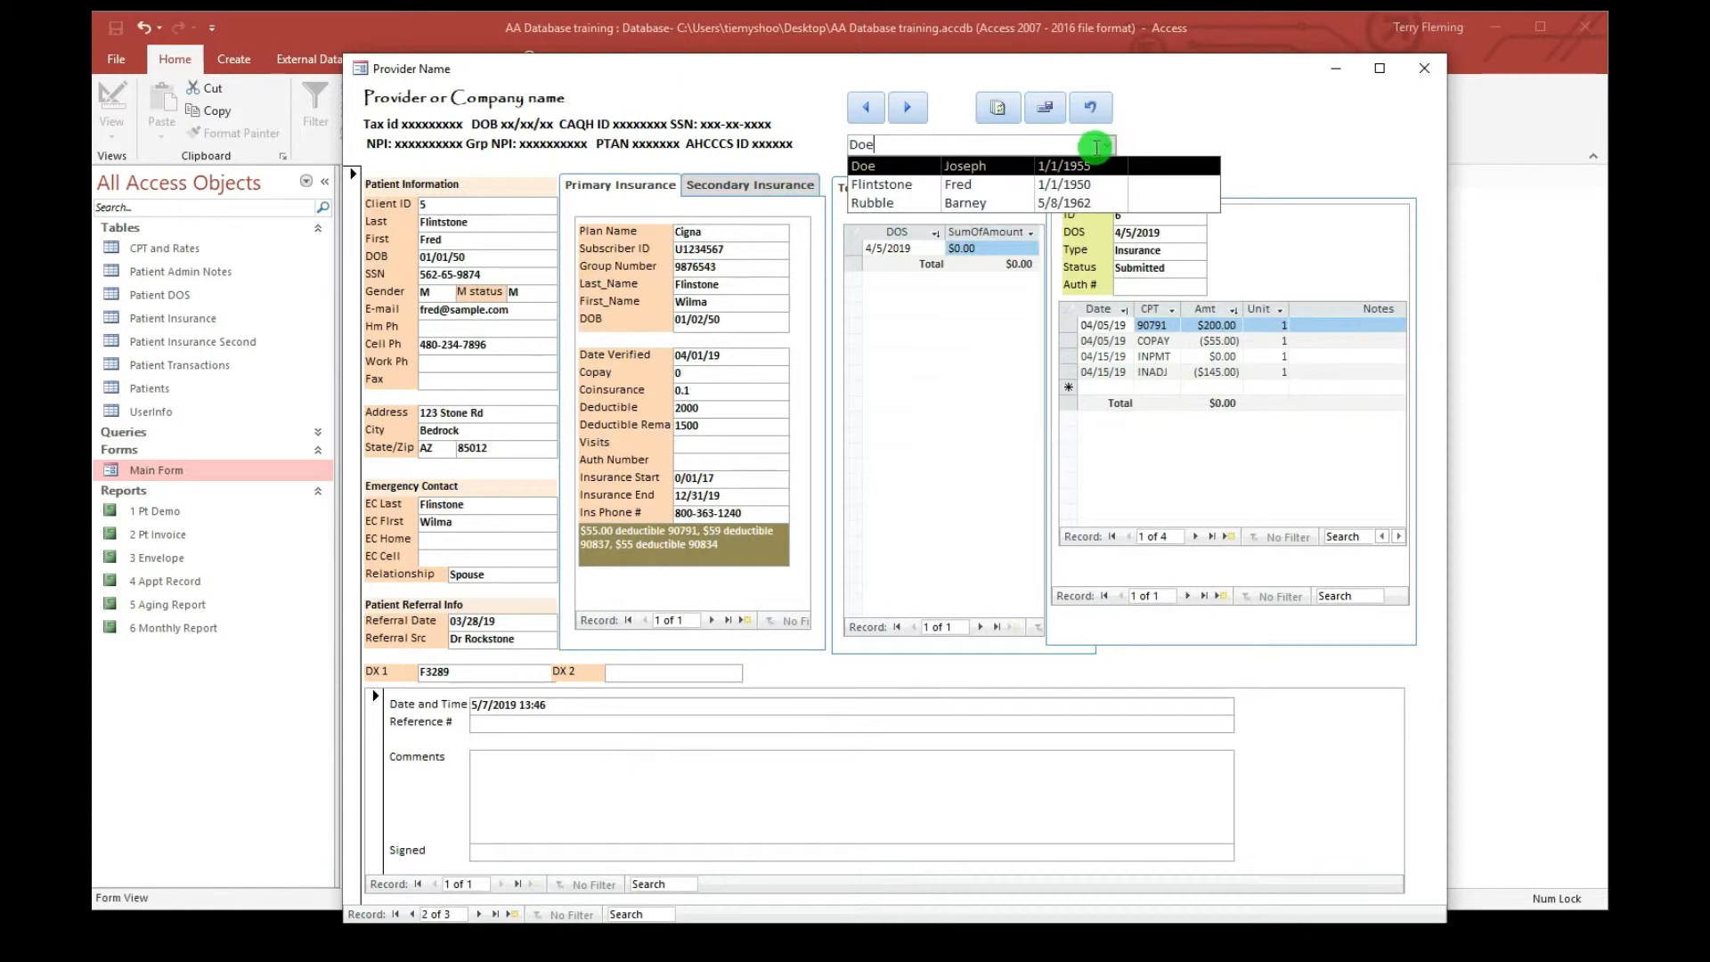
{"action": "left_click", "coordinate": [1069, 165]}
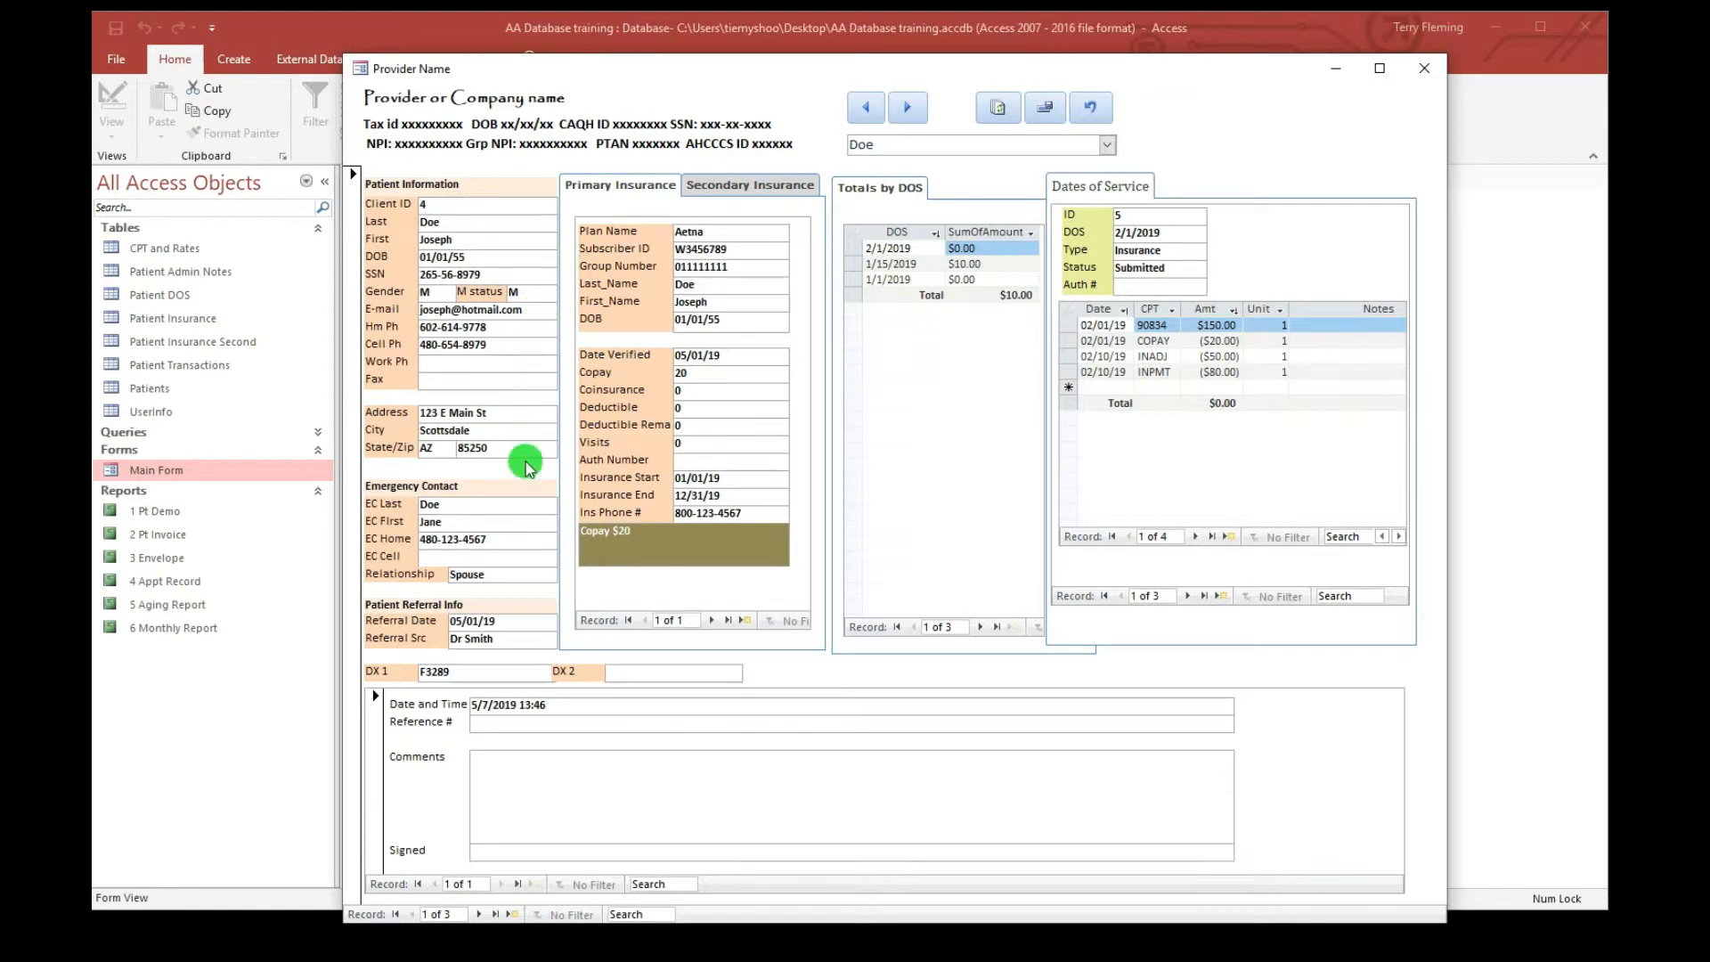
Change the final digit of the house number in the patient's address to 4
{"action": "left_click", "coordinate": [434, 412]}
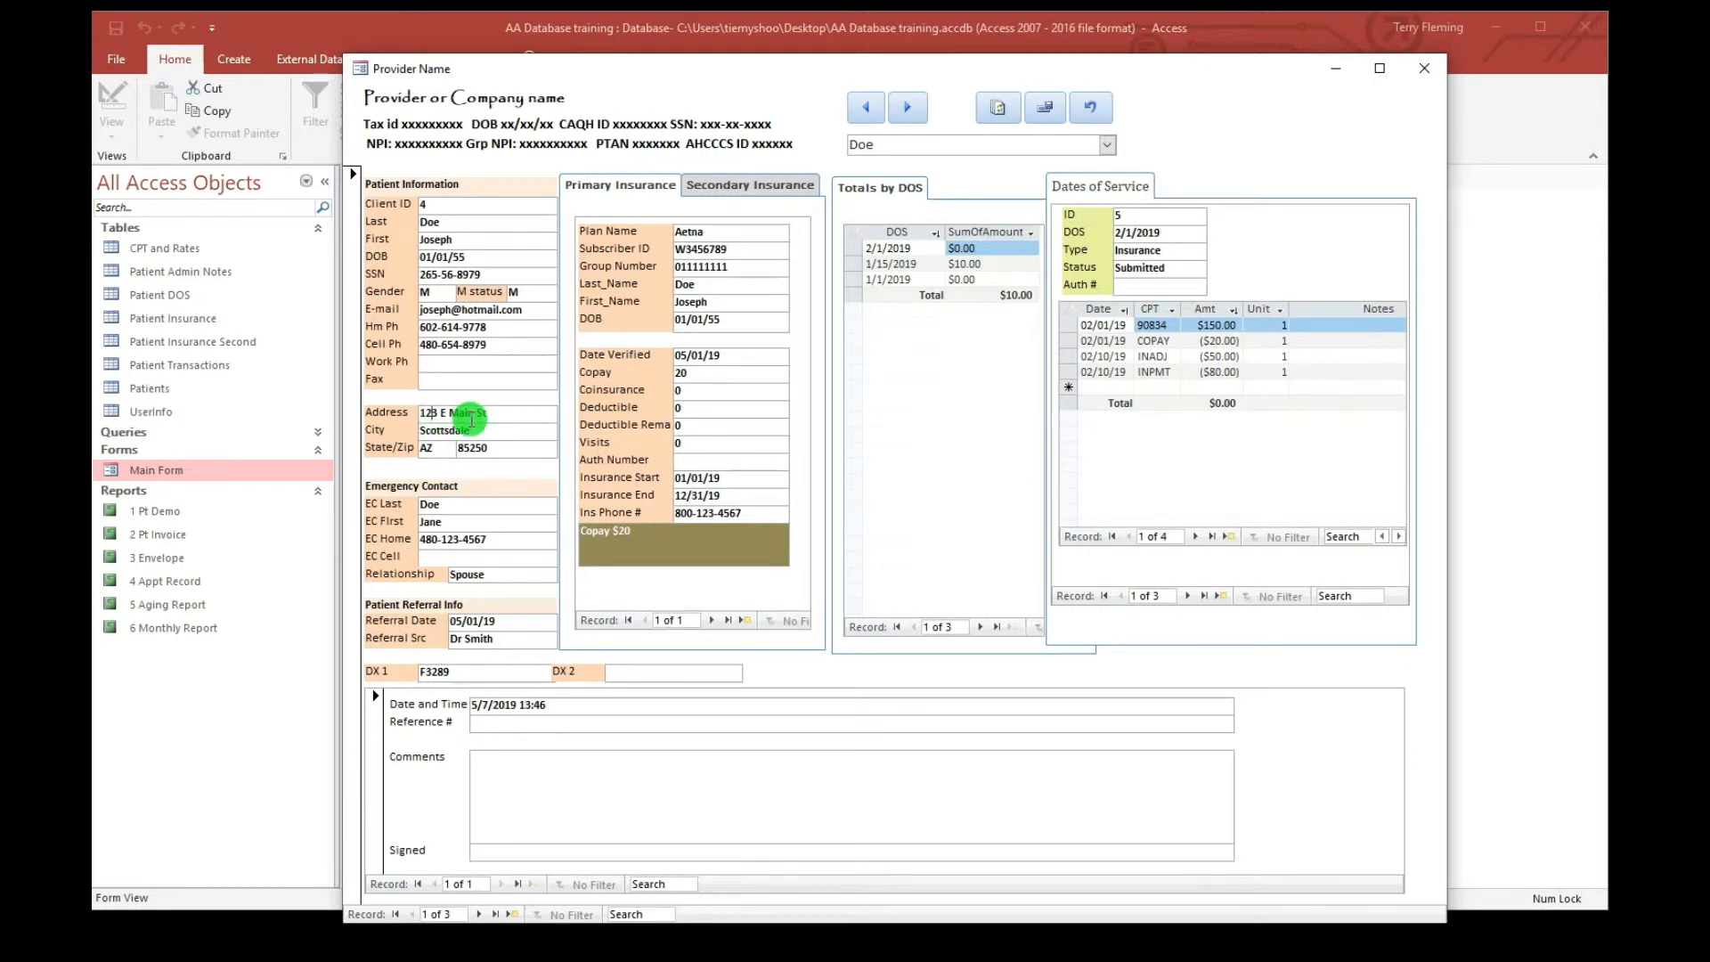
{"action": "key", "text": "Delete"}
{"action": "type", "text": "4"}
{"action": "key", "text": "Tab"}
{"action": "left_click", "coordinate": [501, 438]}
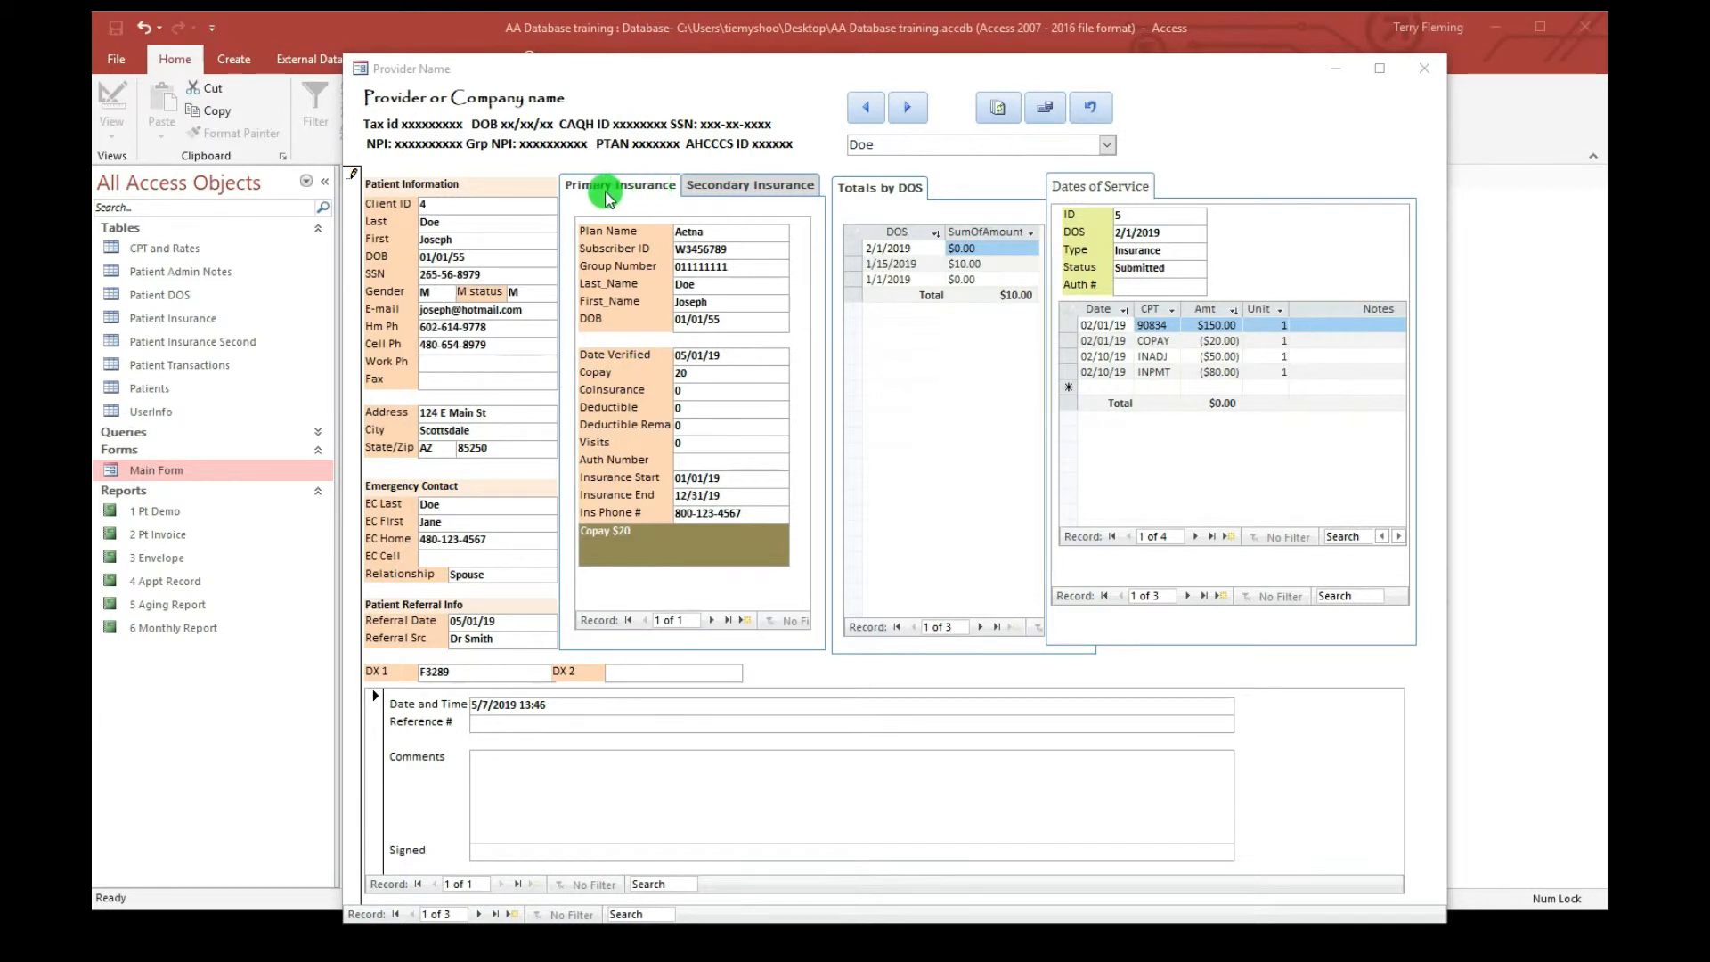
View the patient's secondary insurance details and return to the primary insurance details
{"action": "left_click", "coordinate": [752, 191]}
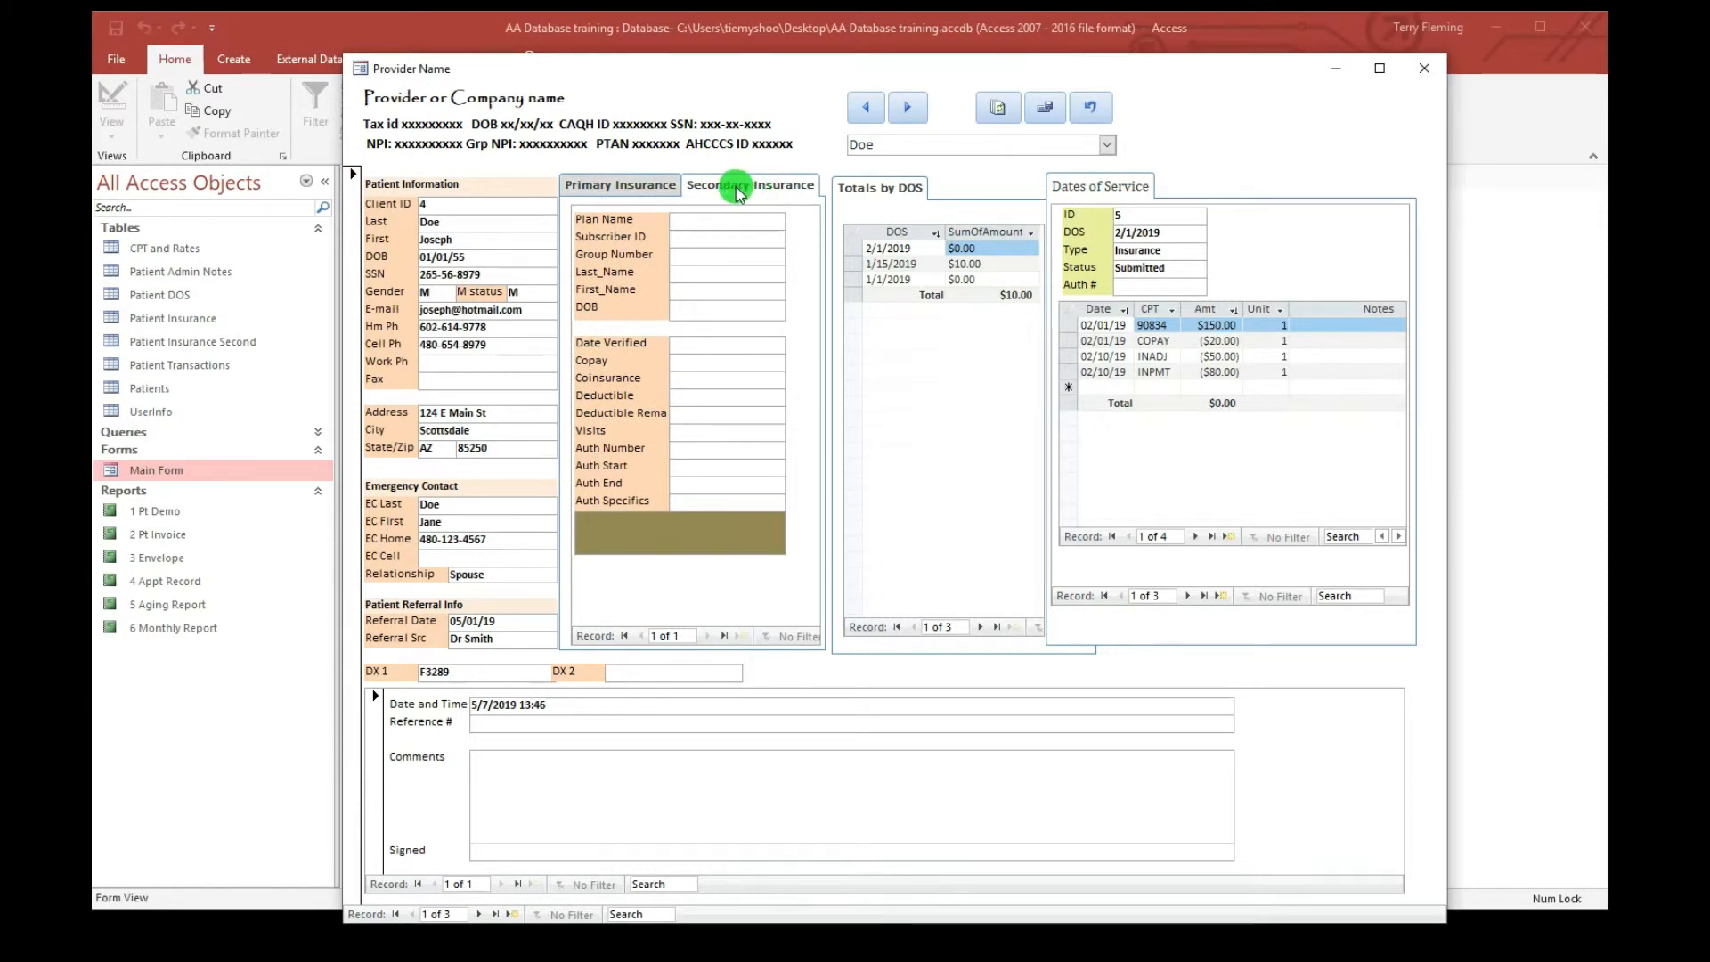
{"action": "left_click", "coordinate": [626, 187]}
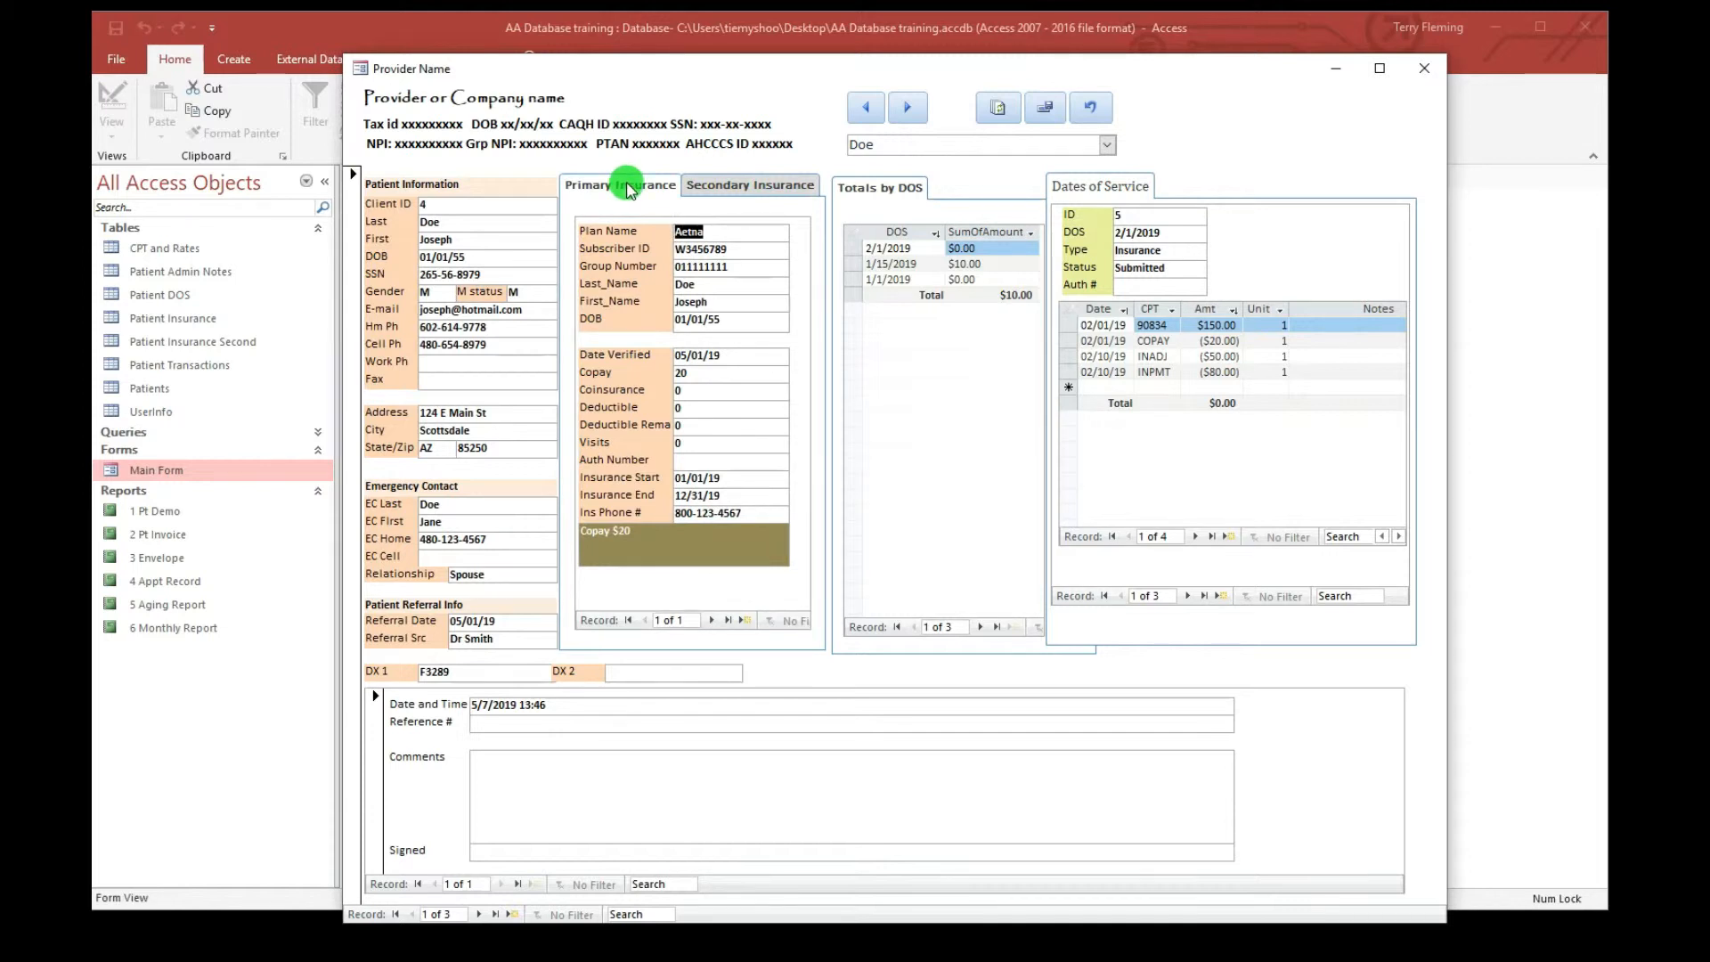
{"action": "left_click", "coordinate": [775, 256]}
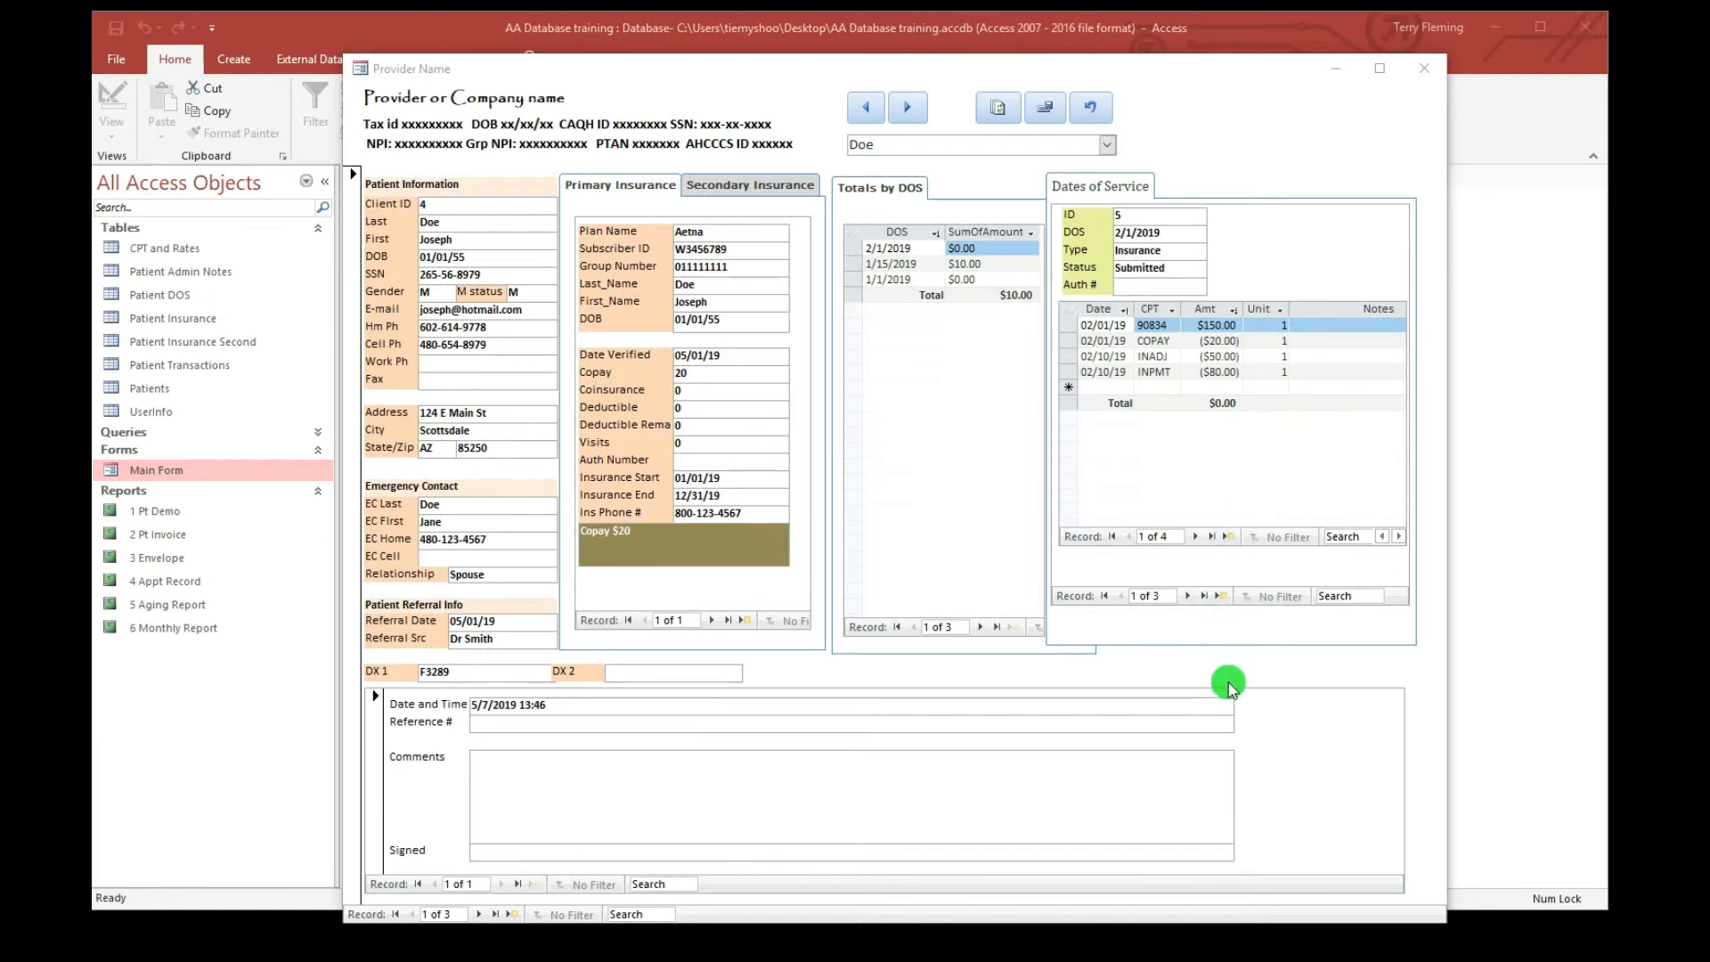
Browse the patient's dates of service, including a blank new entry and the third record, and return to the first record
{"action": "left_click", "coordinate": [1220, 592]}
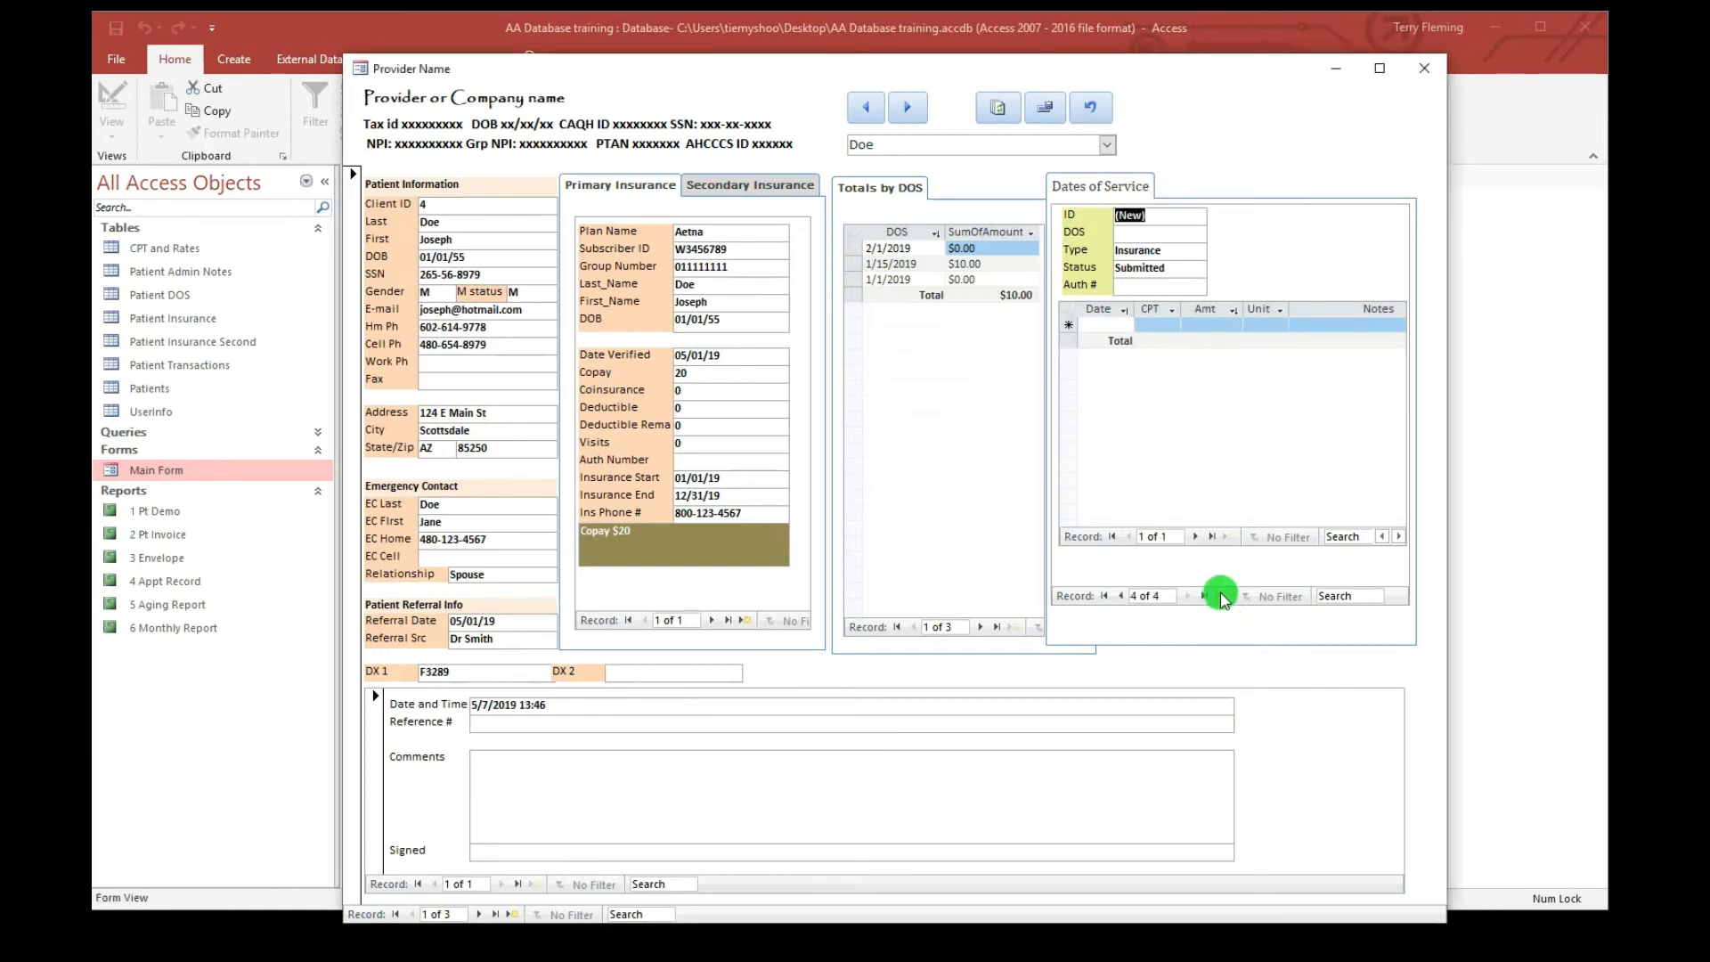
{"action": "left_click", "coordinate": [1103, 596]}
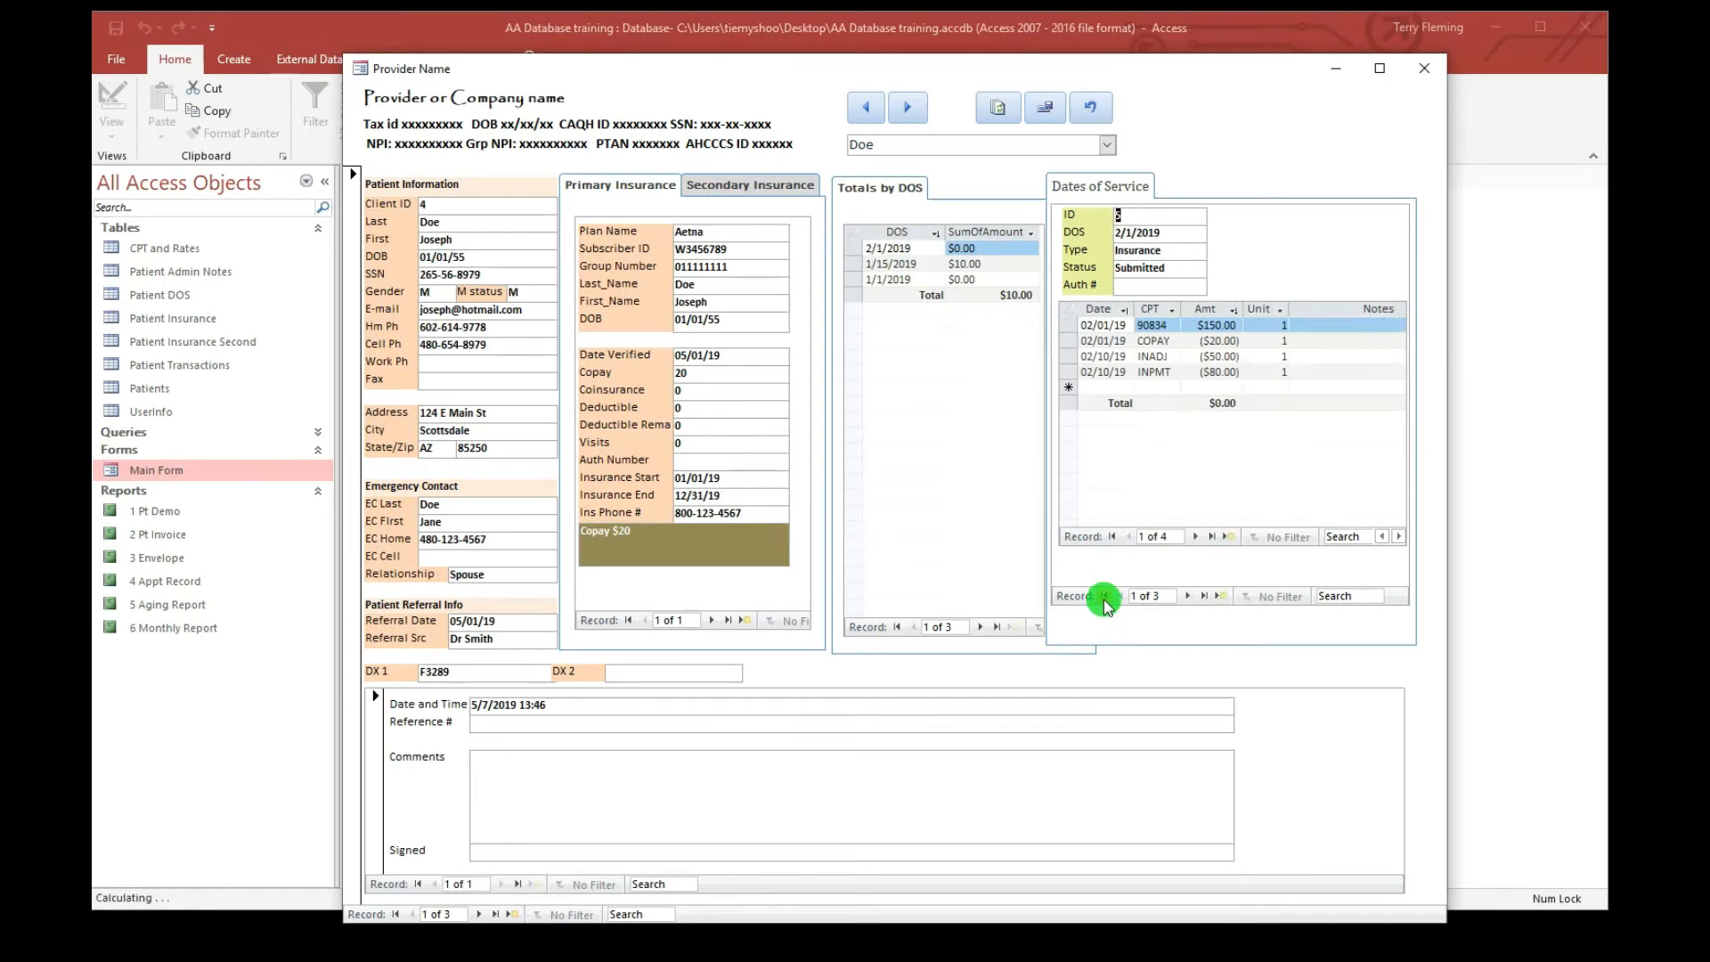
{"action": "left_click", "coordinate": [1188, 595]}
{"action": "left_click", "coordinate": [1188, 595]}
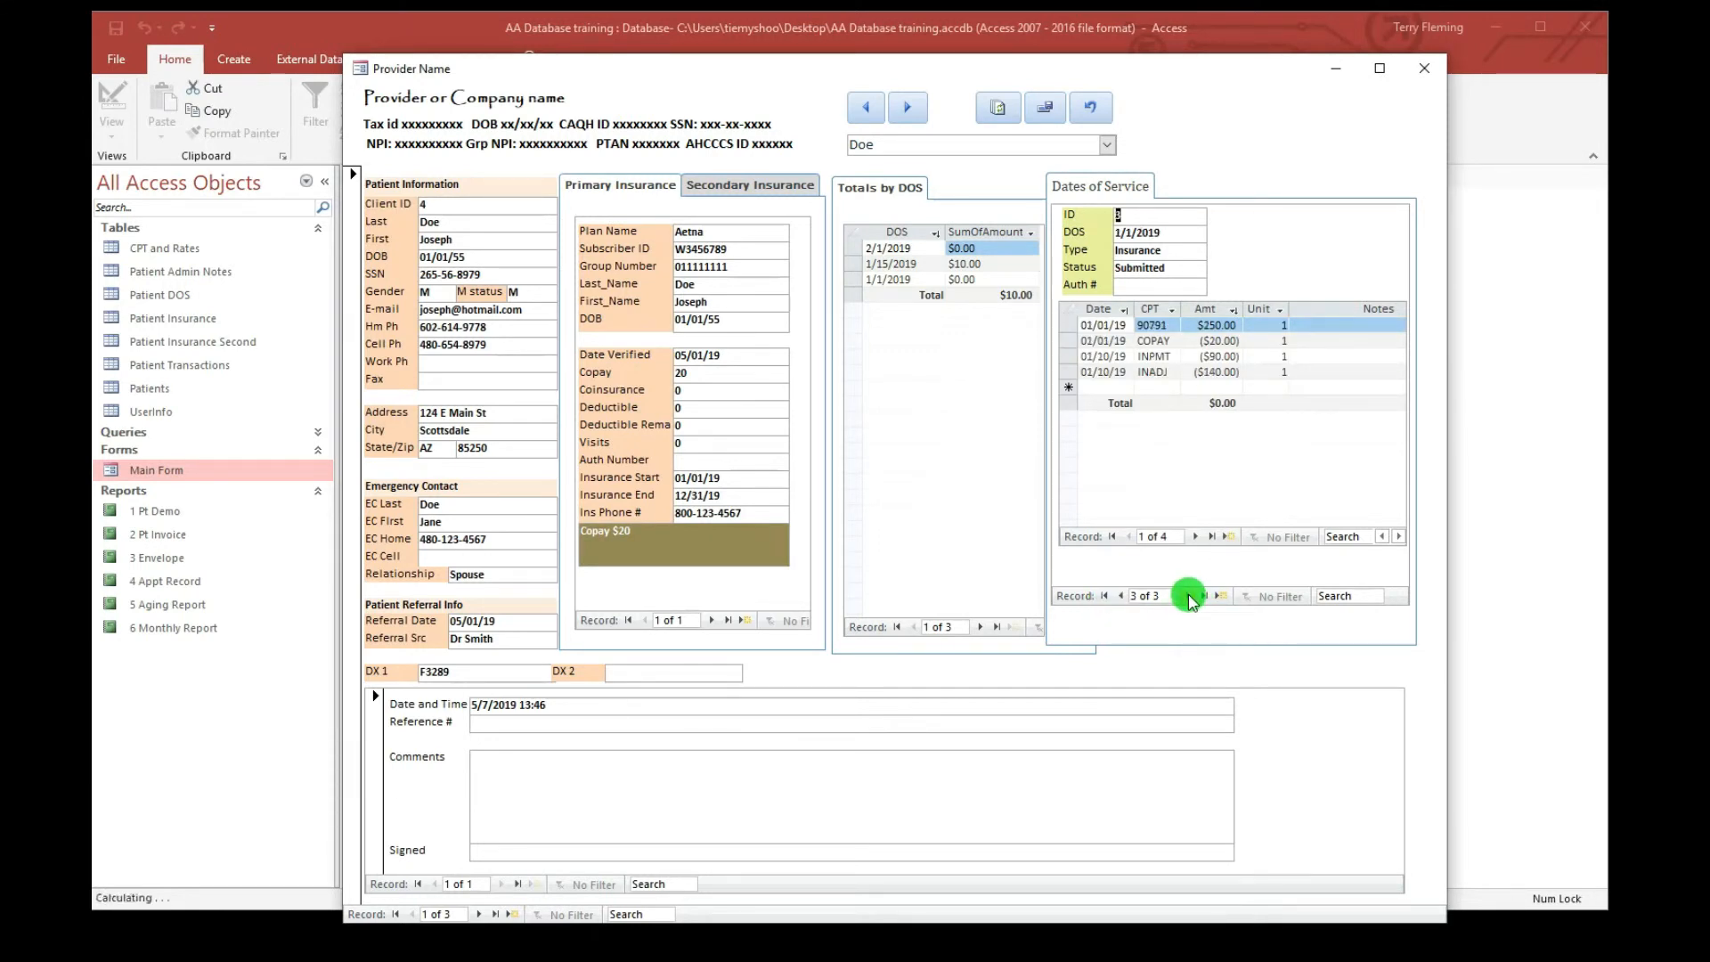
{"action": "left_click", "coordinate": [1102, 595]}
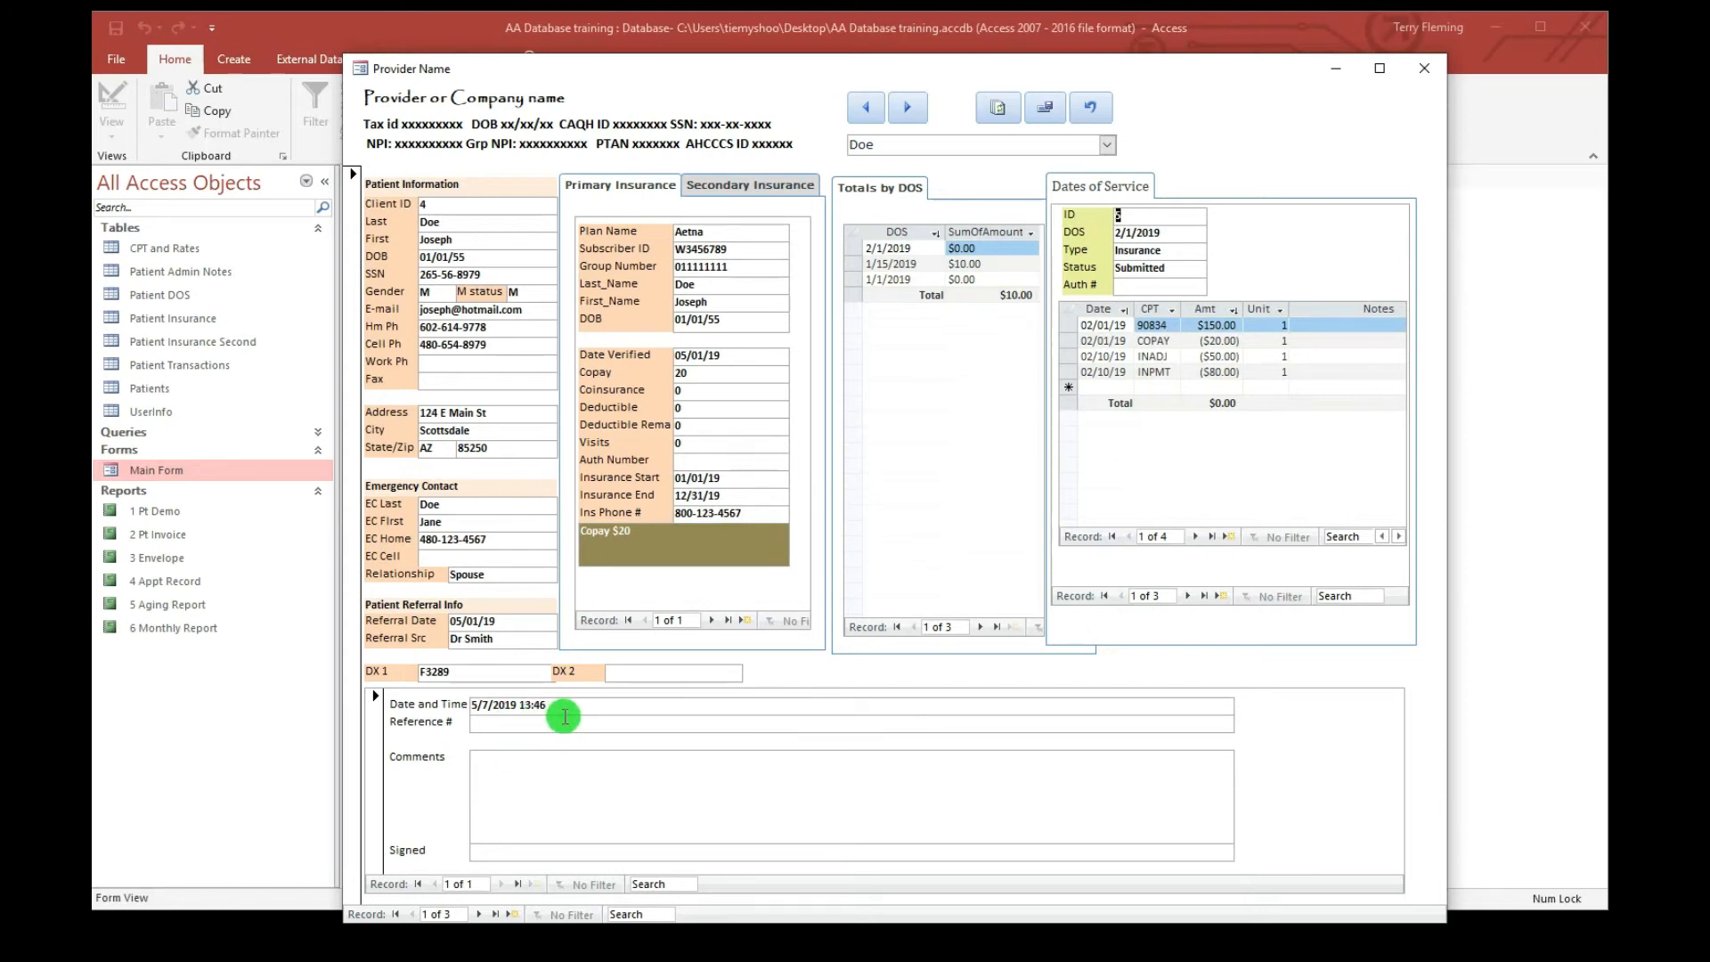
Add the comment "Test" to the patient's admin note, sign it with the staff member's initials, and close the form
{"action": "left_click", "coordinate": [509, 754]}
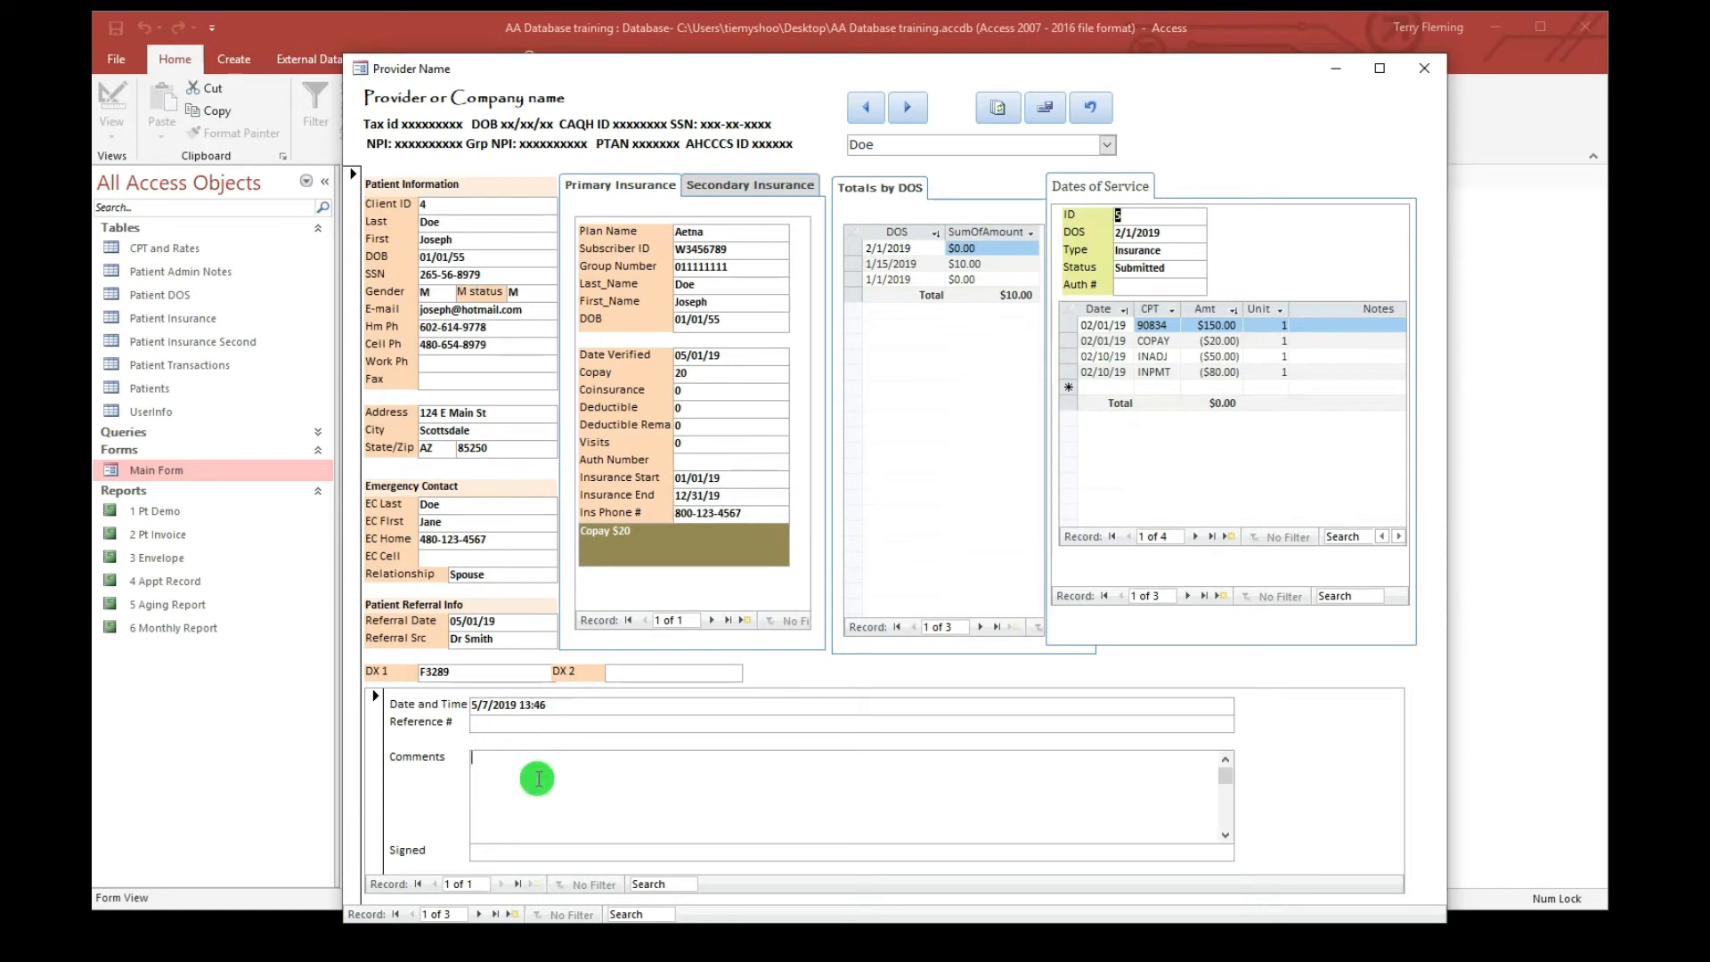
{"action": "left_click", "coordinate": [538, 780]}
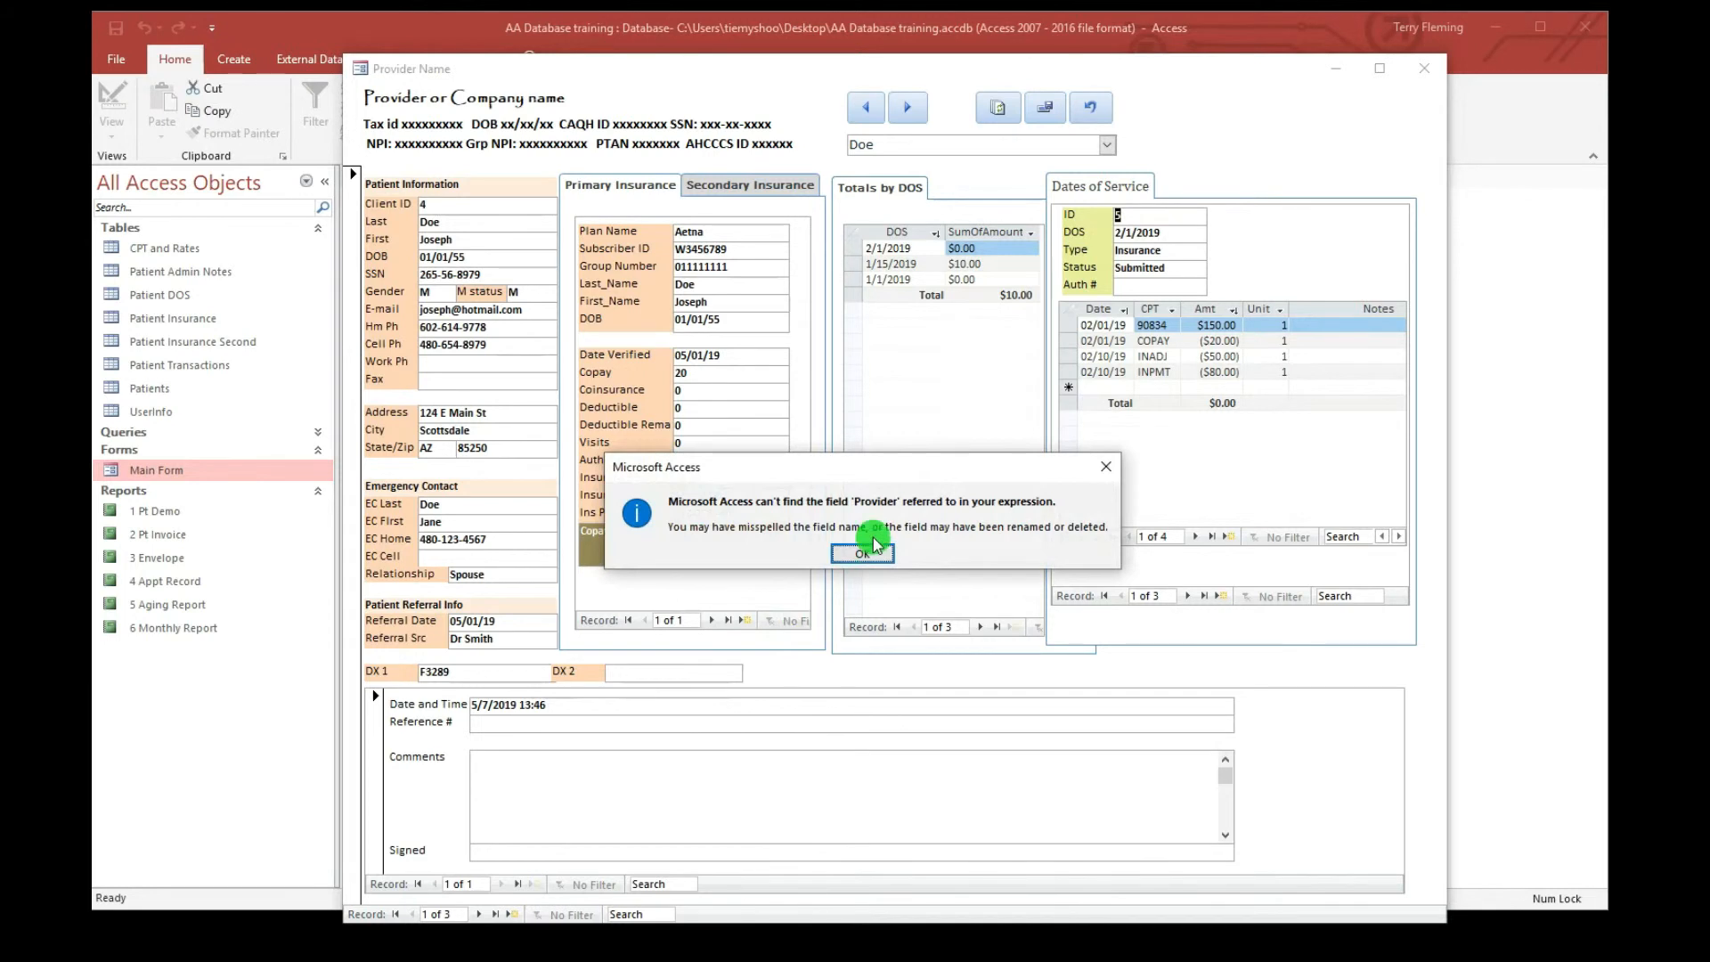
{"action": "left_click", "coordinate": [862, 553]}
{"action": "type", "text": "T"}
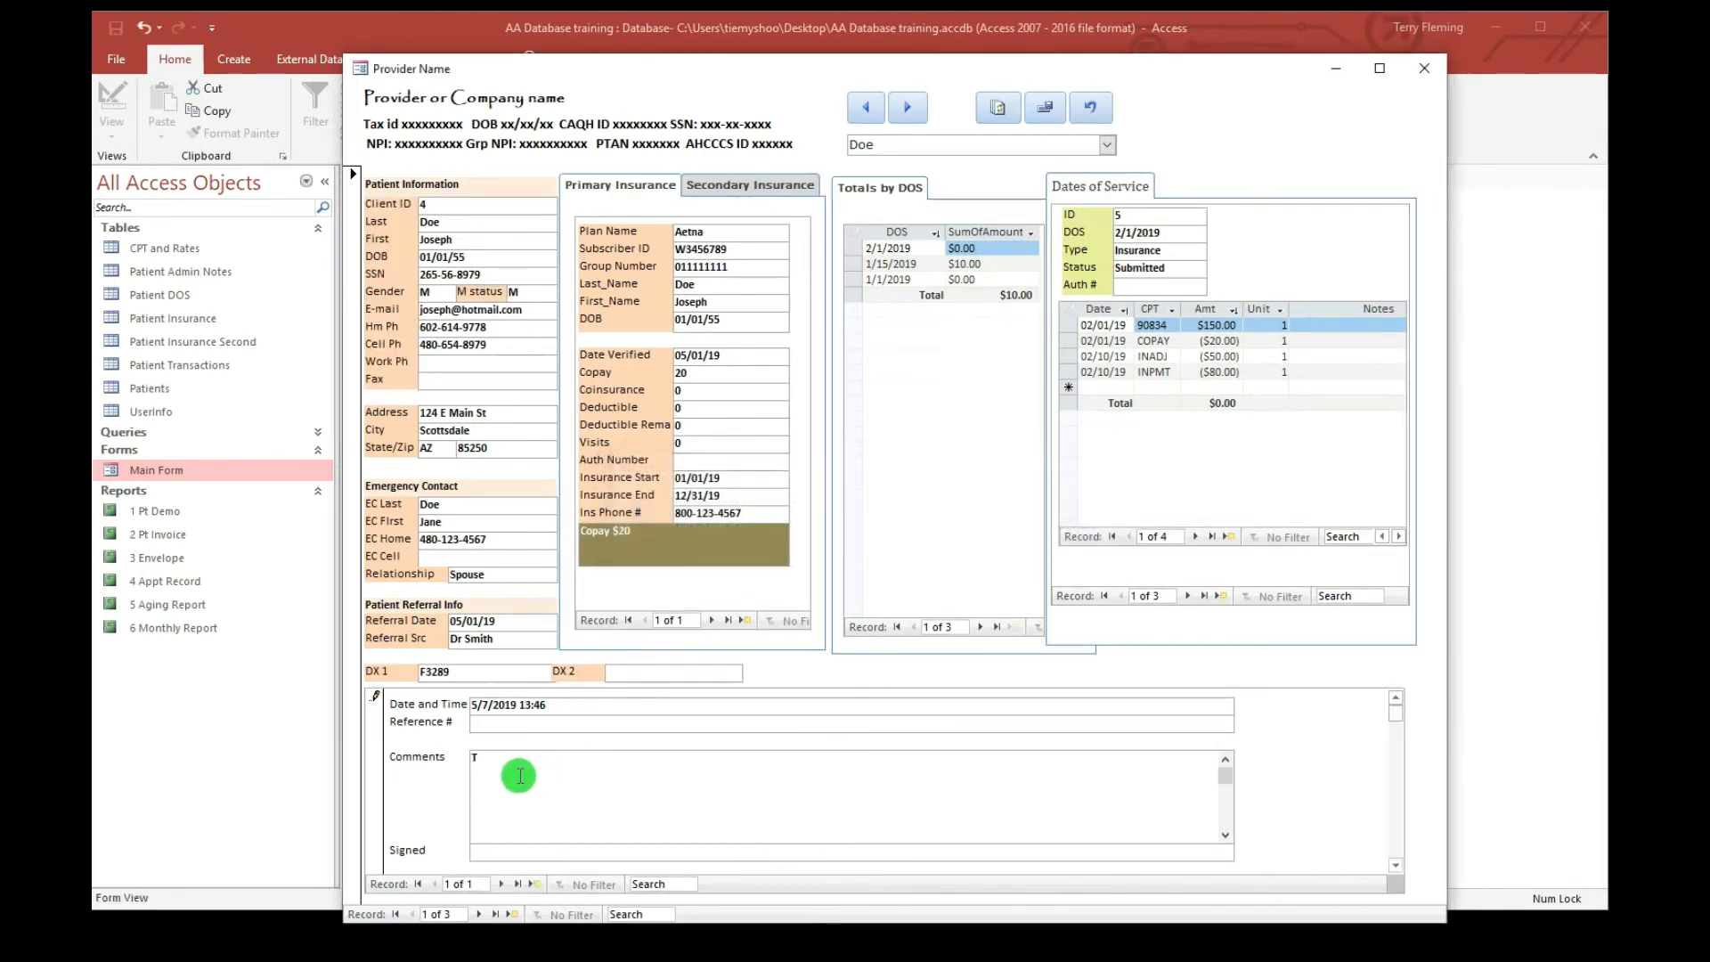
{"action": "type", "text": "est"}
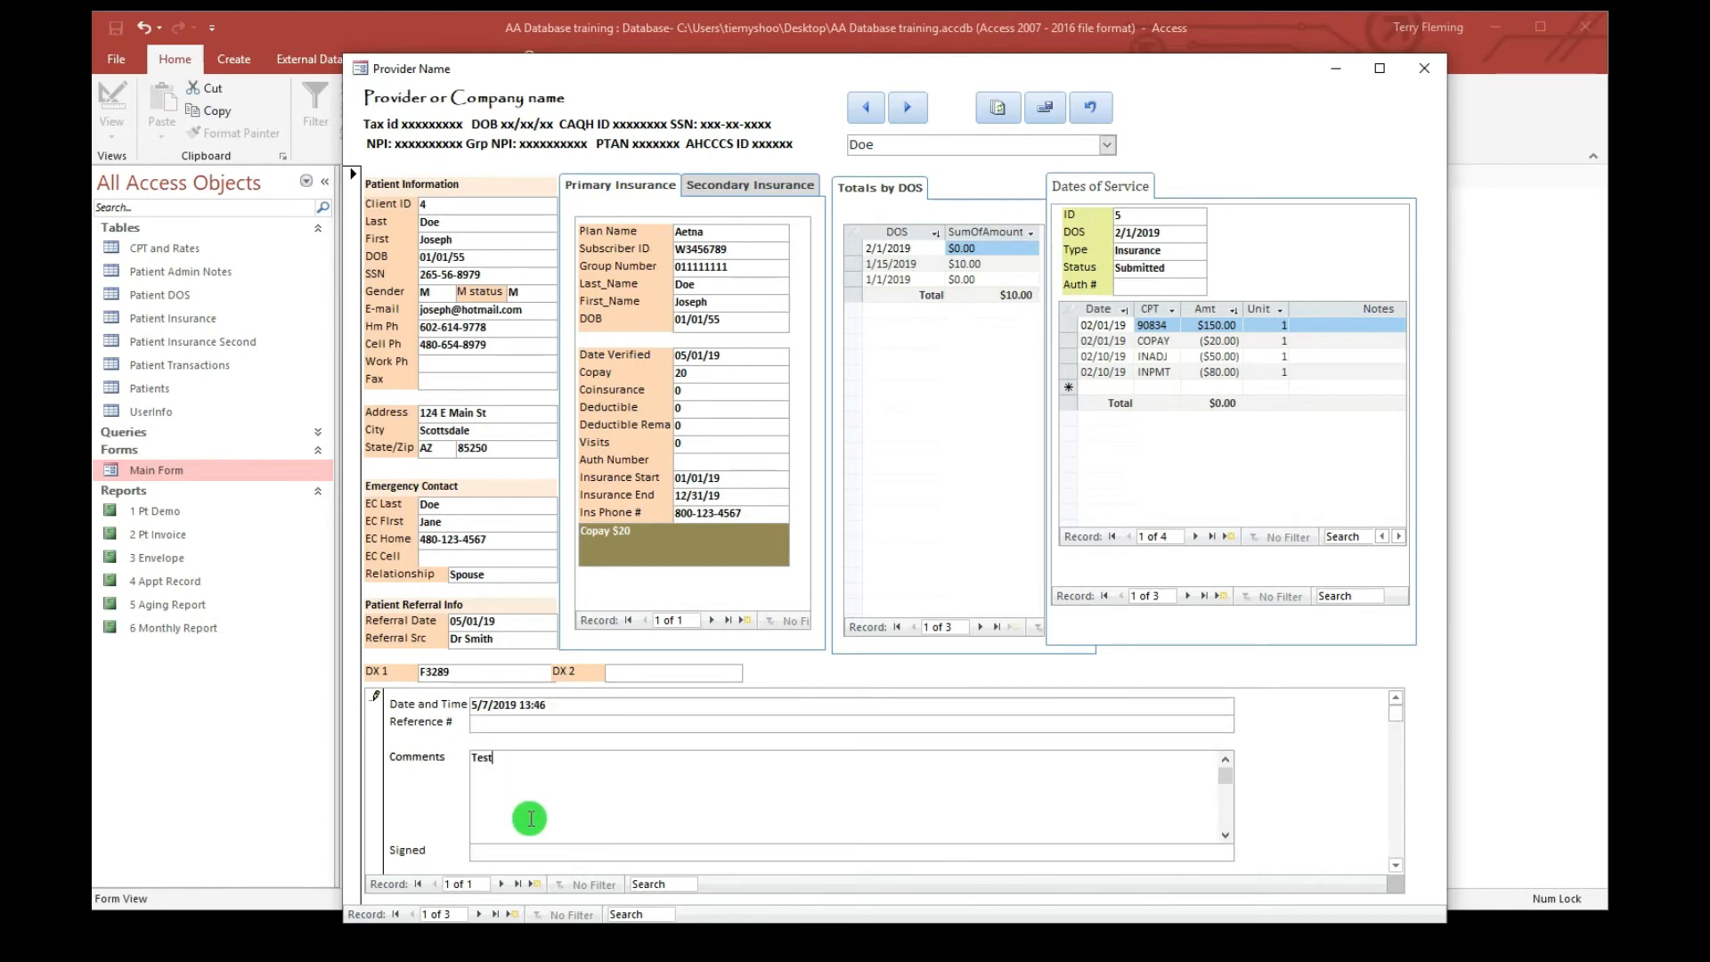
{"action": "left_click", "coordinate": [501, 852]}
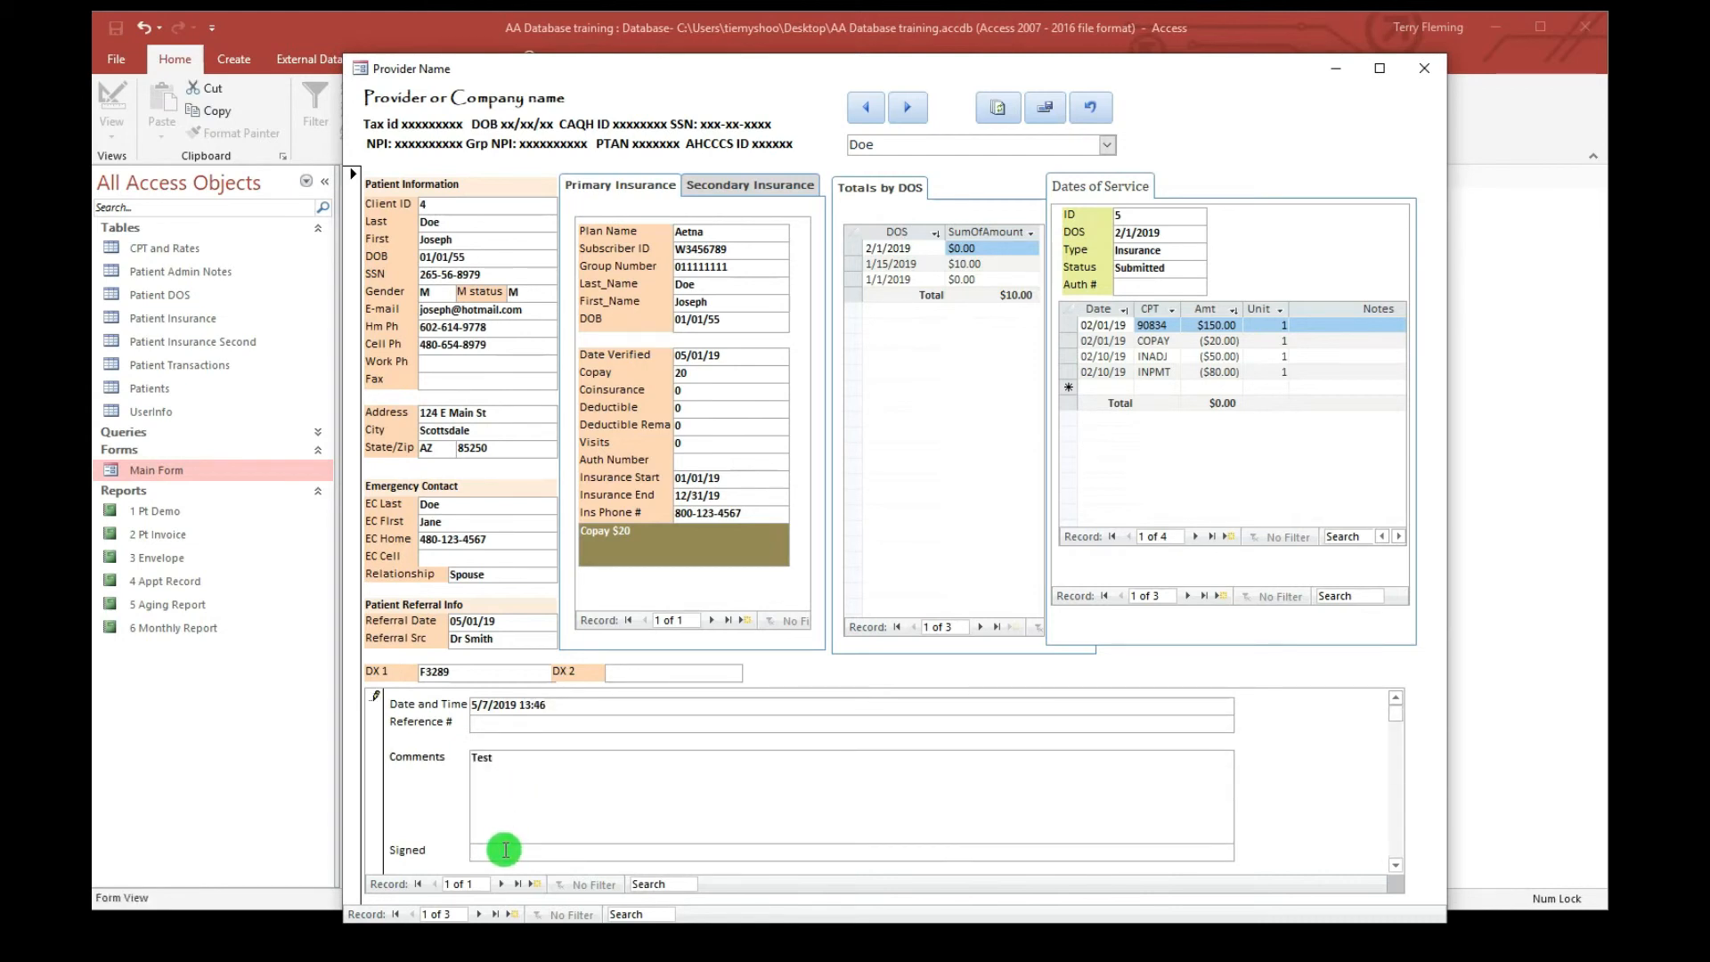
{"action": "type", "text": "TWF"}
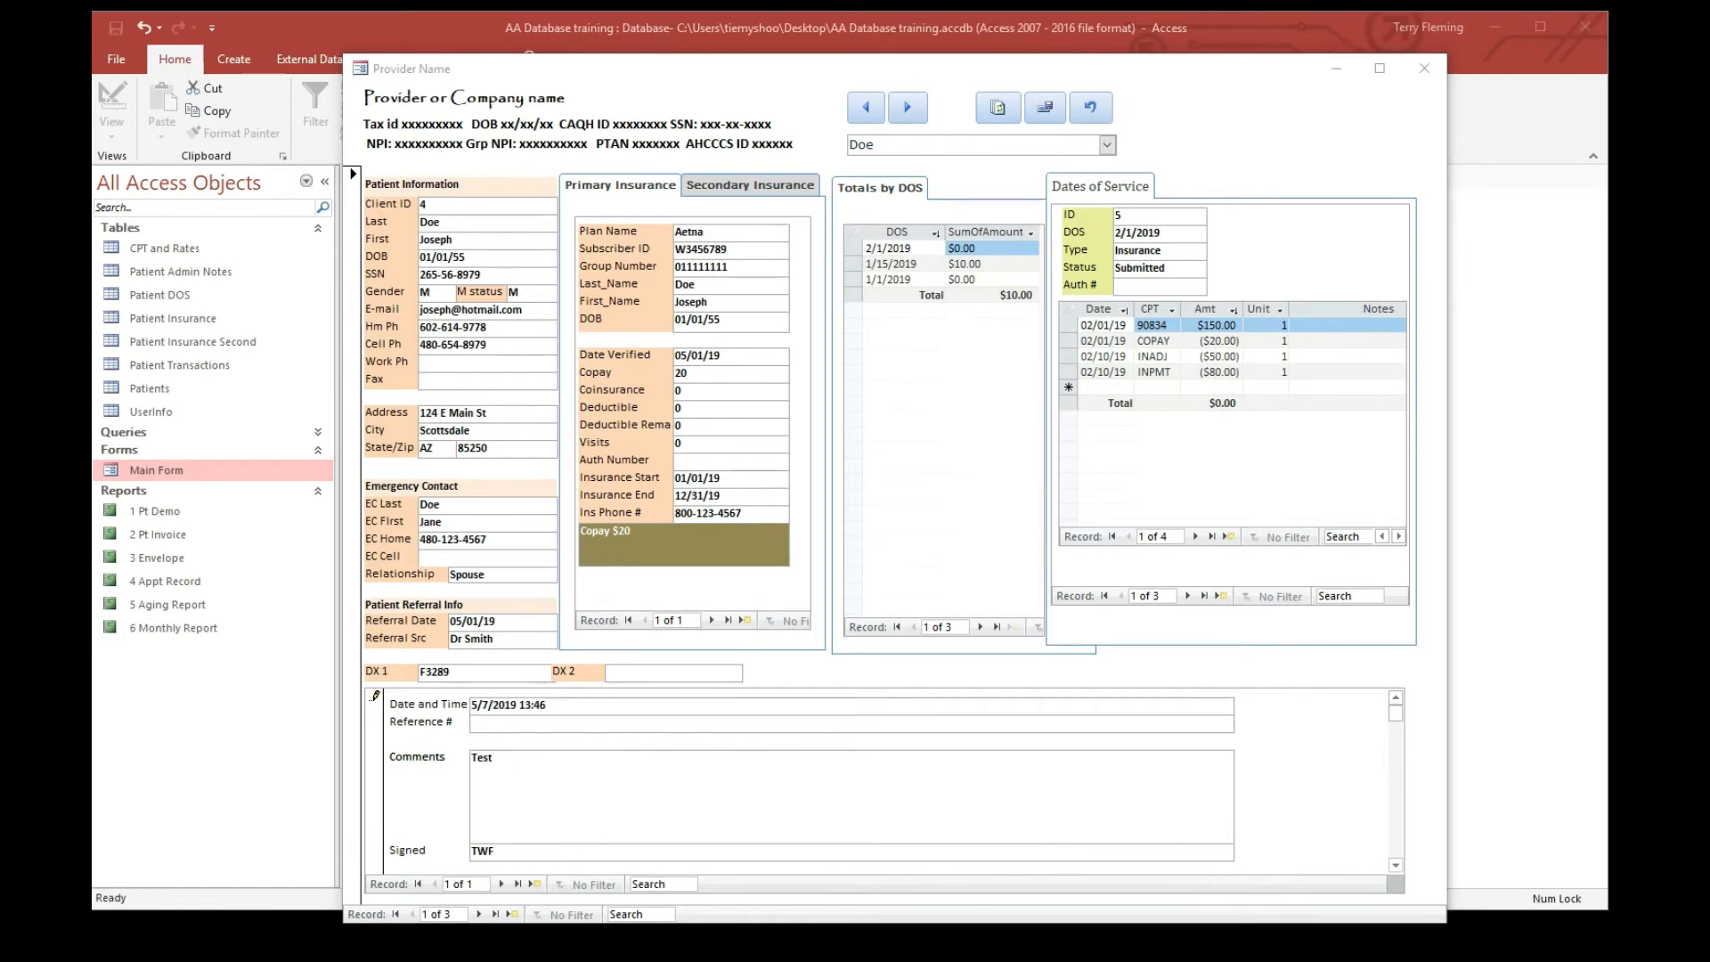
{"action": "left_click", "coordinate": [1429, 61]}
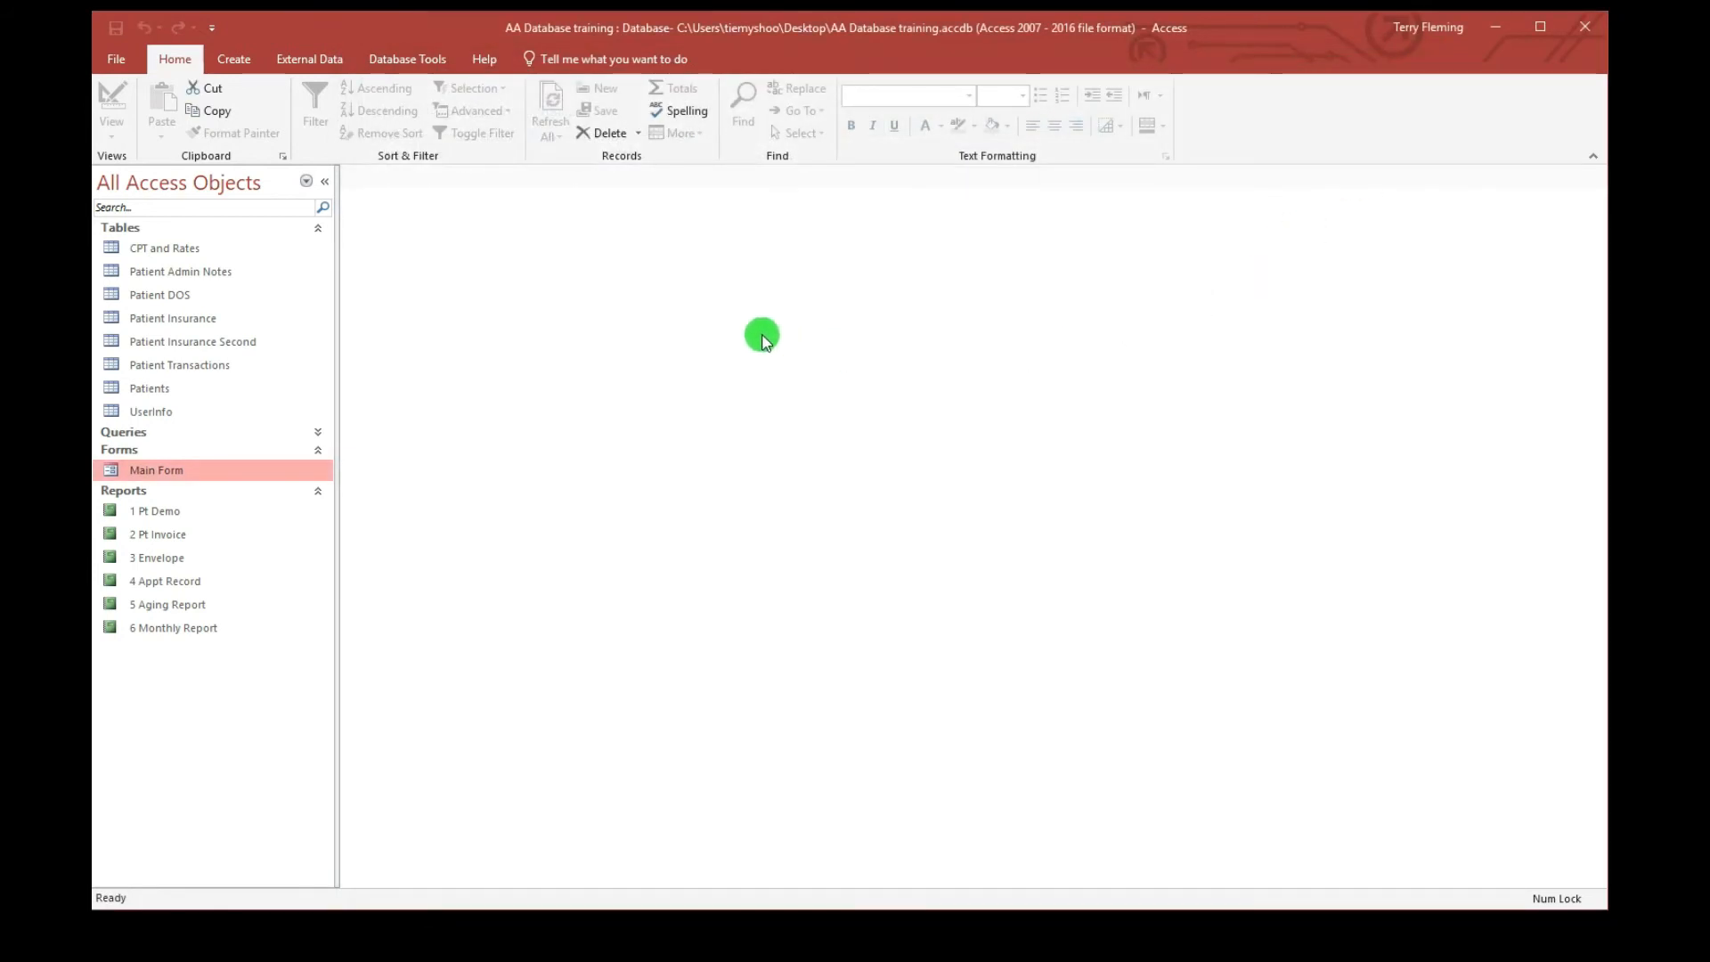